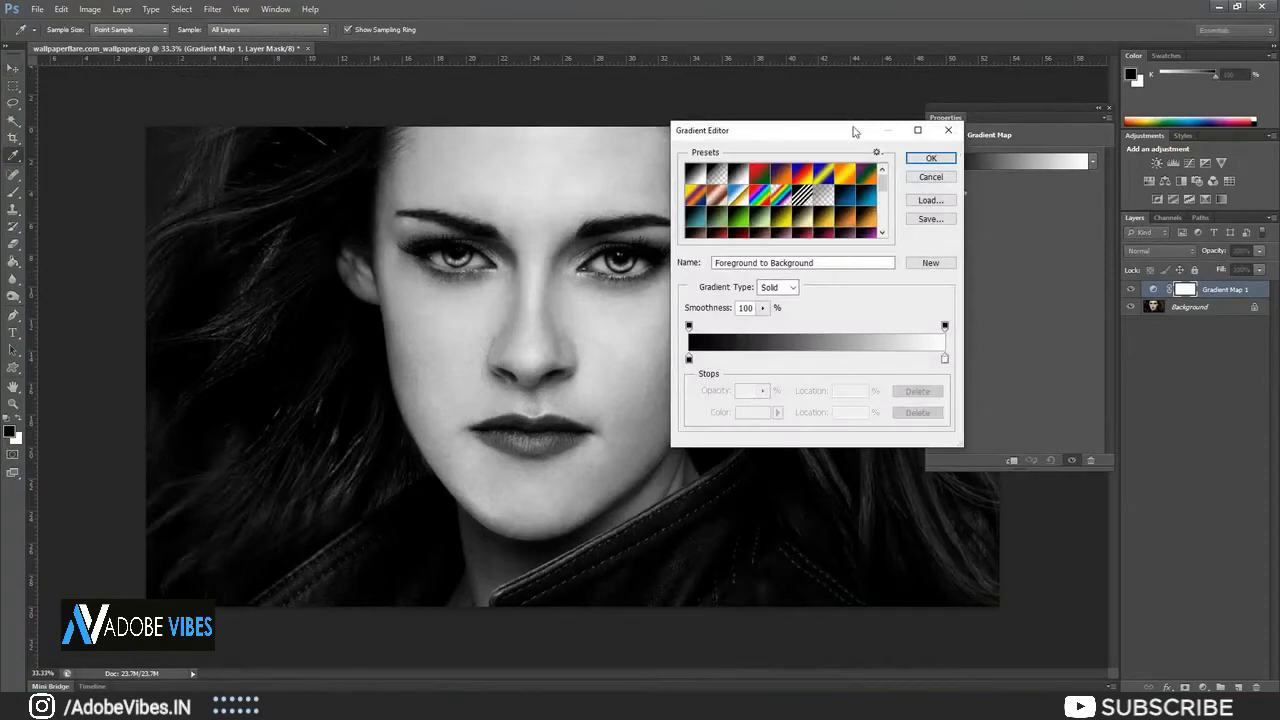
# Apply the Black, White preset to the Gradient Map adjustment and close its properties.
pyautogui.moveTo(854, 131); pyautogui.dragTo(1084, 183)
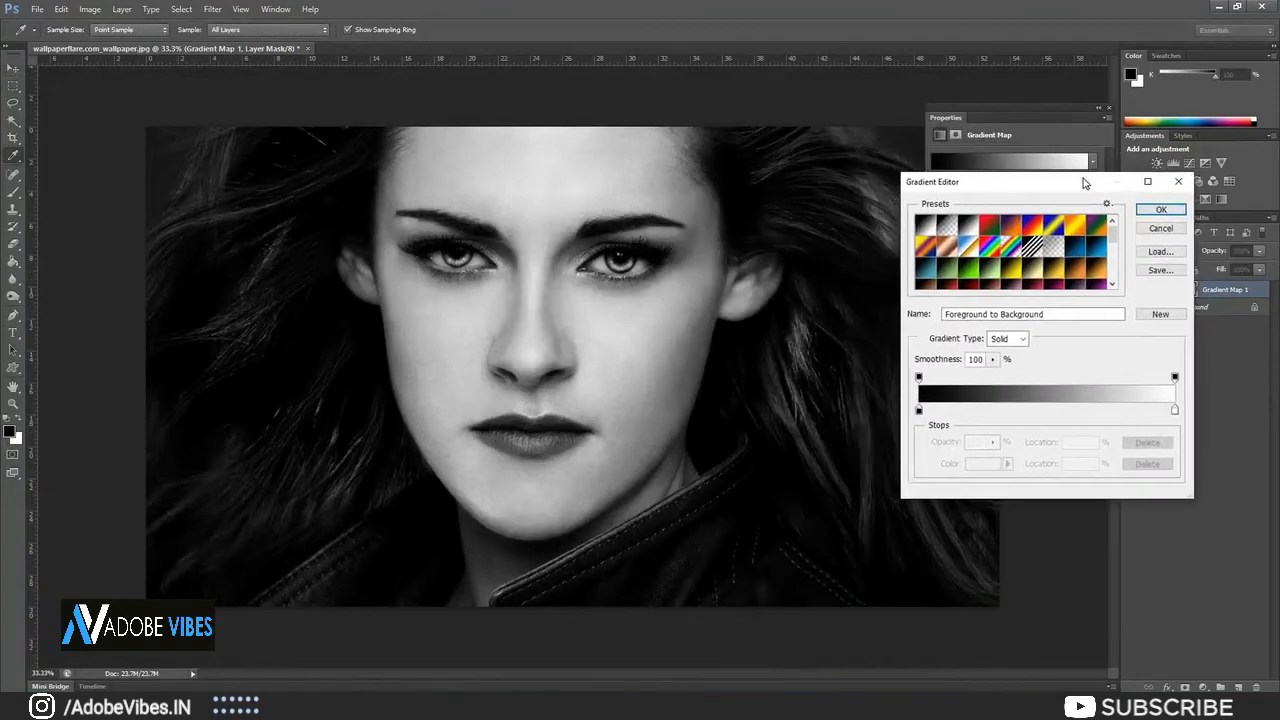
pyautogui.click(972, 225)
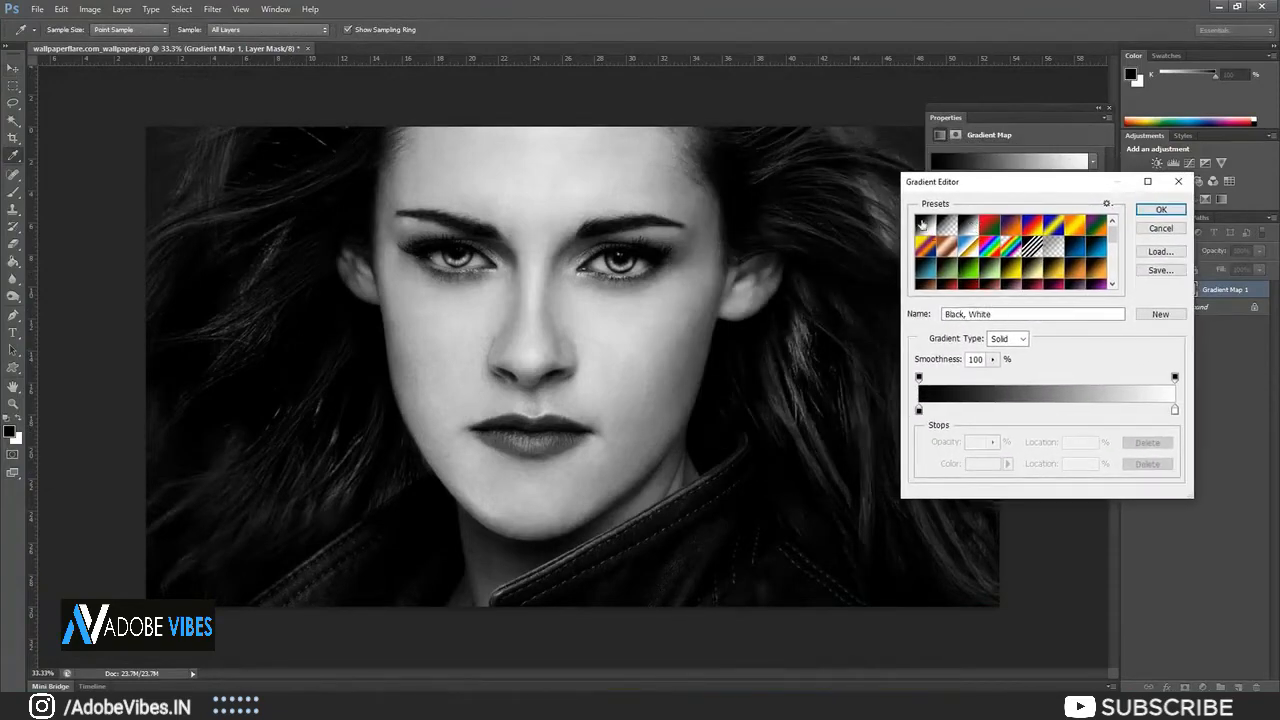
pyautogui.click(923, 224)
pyautogui.moveTo(979, 190); pyautogui.dragTo(1055, 258)
pyautogui.click(1047, 300)
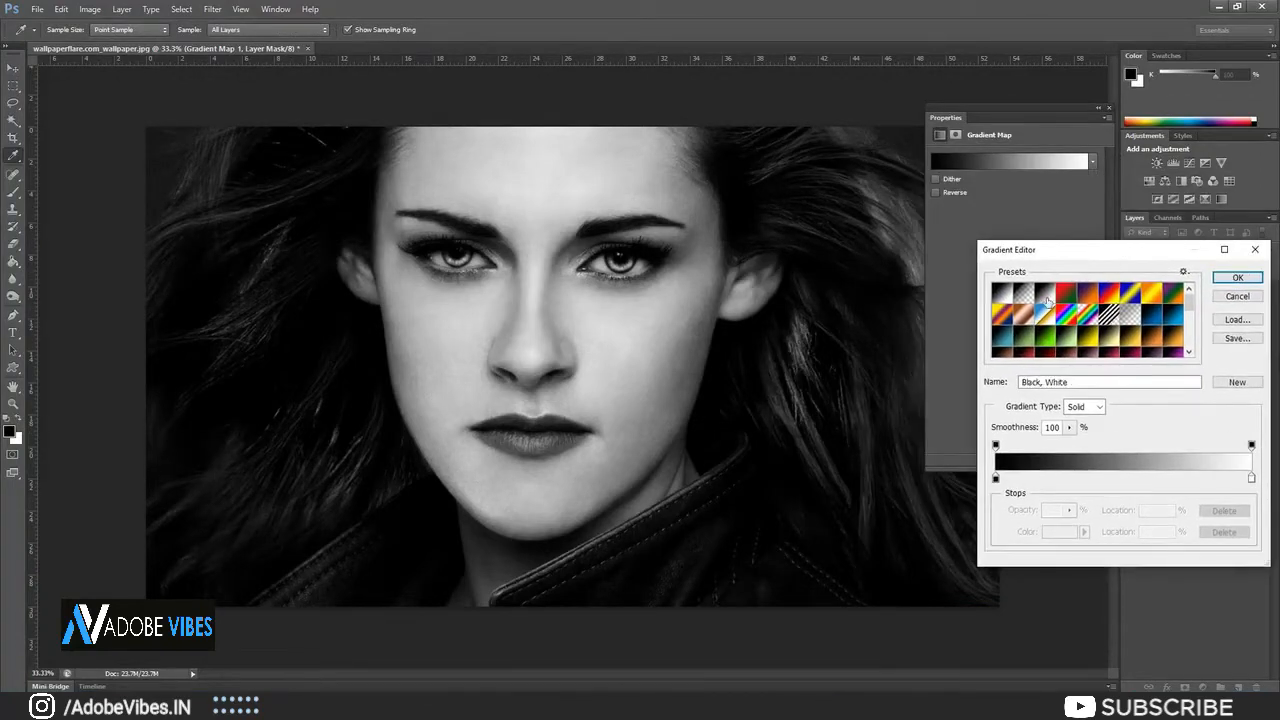
pyautogui.click(1237, 277)
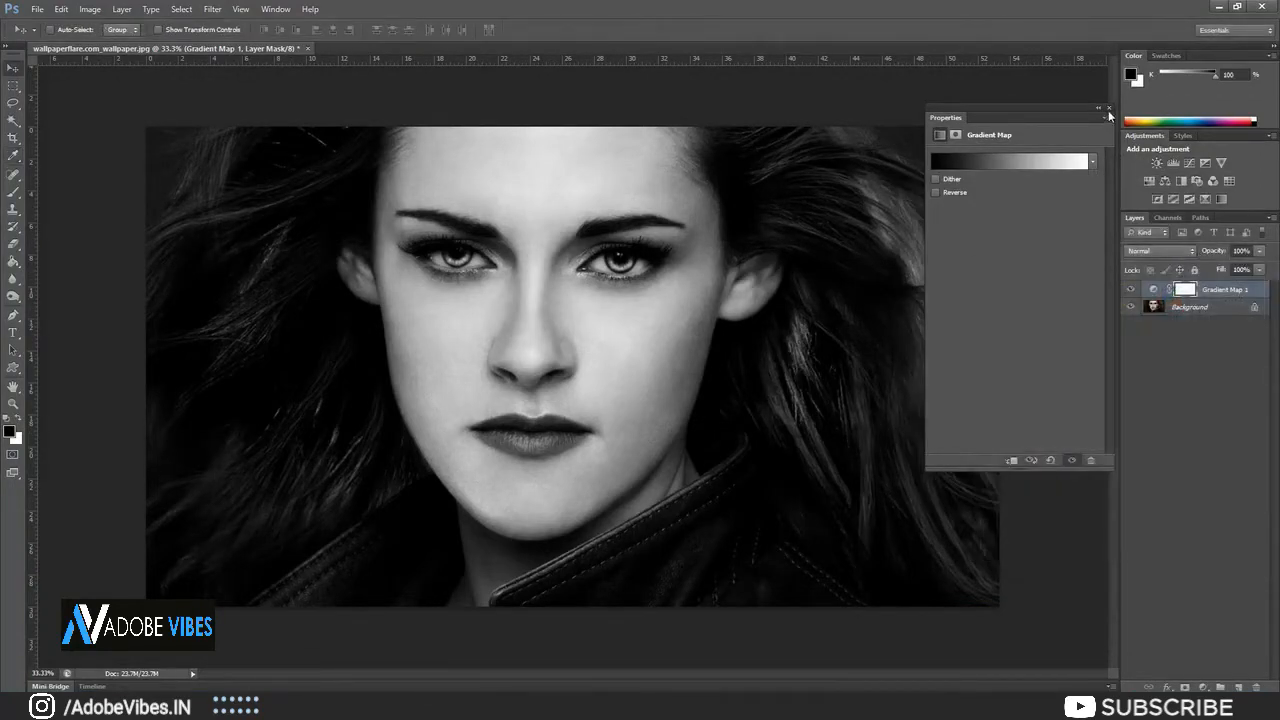
pyautogui.click(1108, 108)
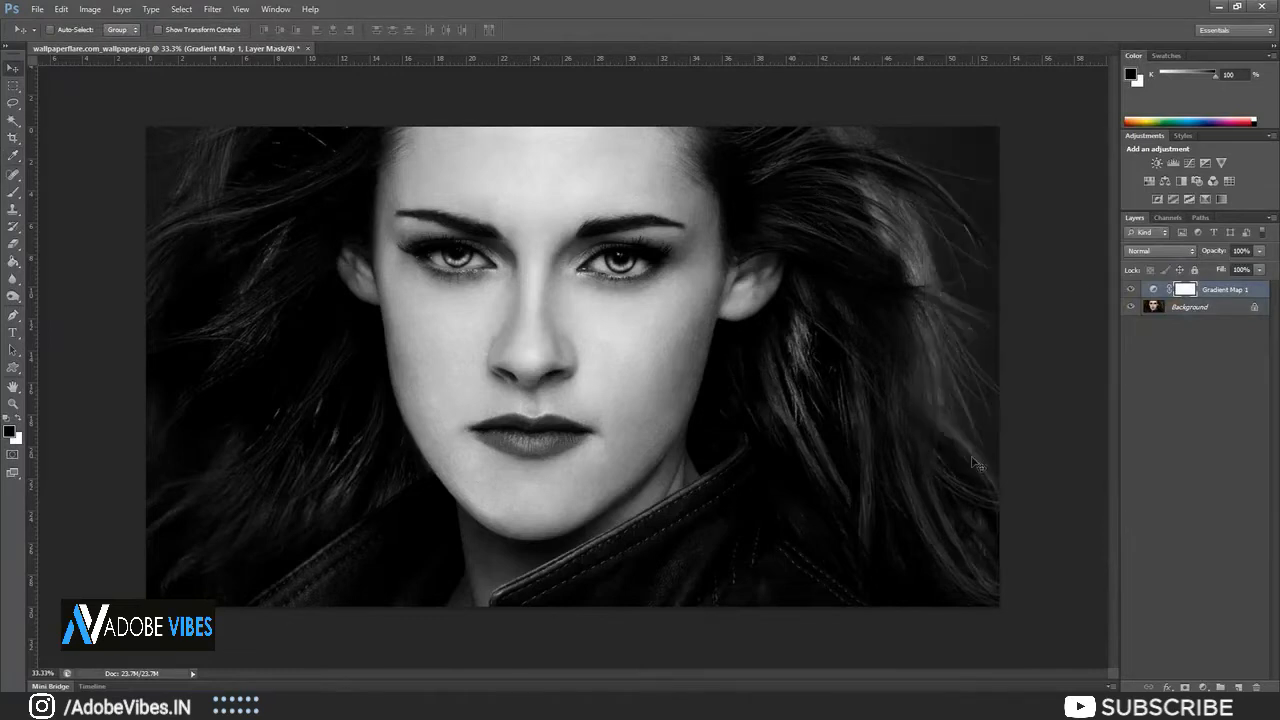
# Add a second mask to the Gradient Map 1 layer.
pyautogui.hotkey('ctrl', '+')
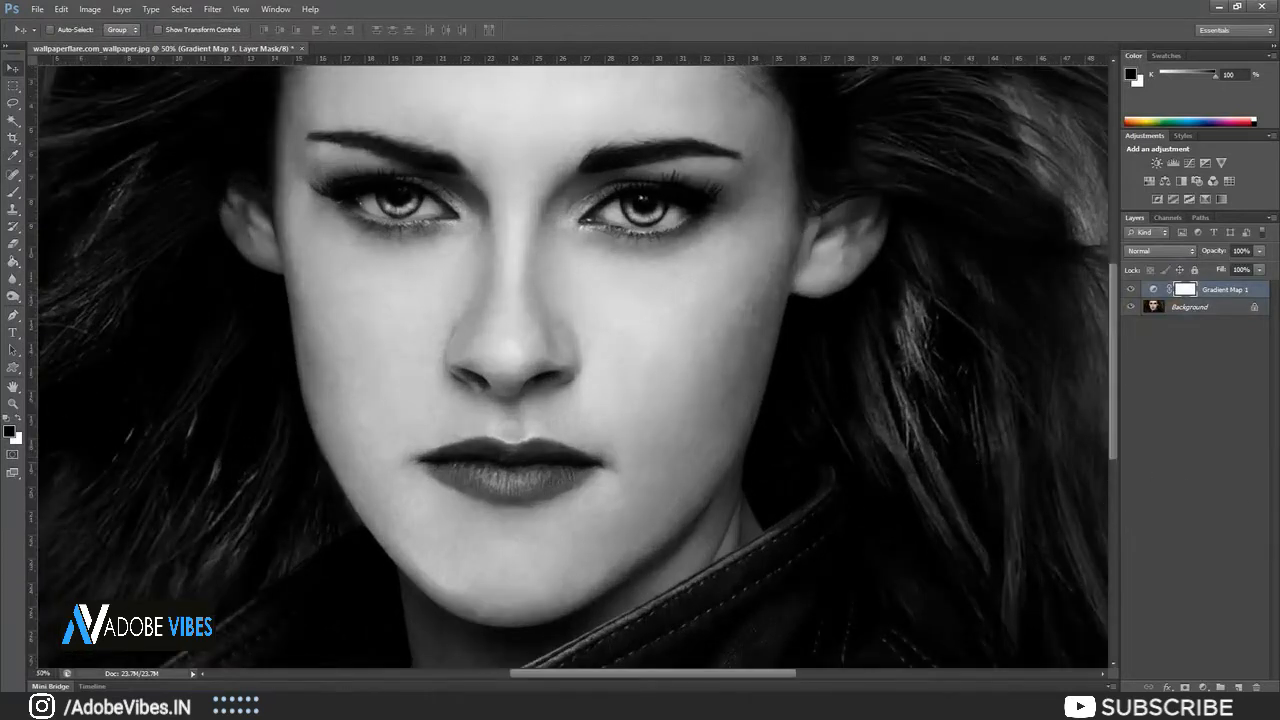
pyautogui.click(1185, 687)
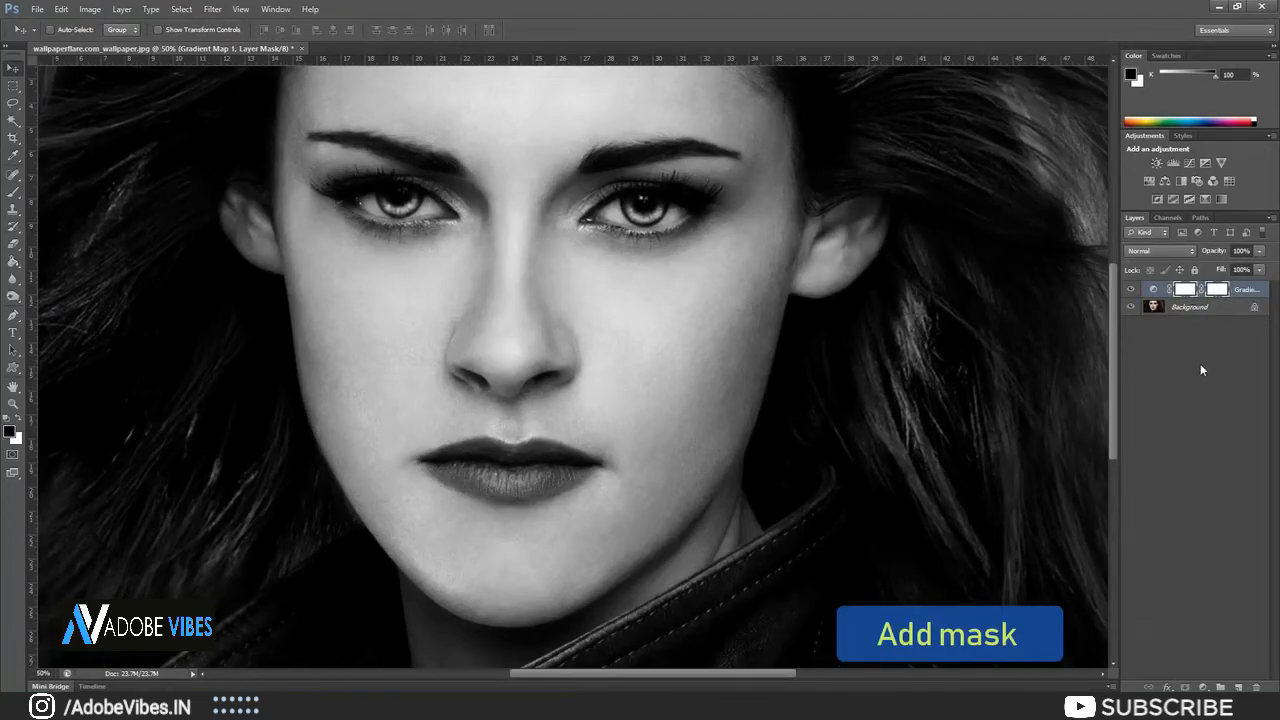
# Choose the Brush tool with the Soft Round tip for painting on the mask around the eyes.
pyautogui.moveTo(1111, 345); pyautogui.dragTo(1116, 316)
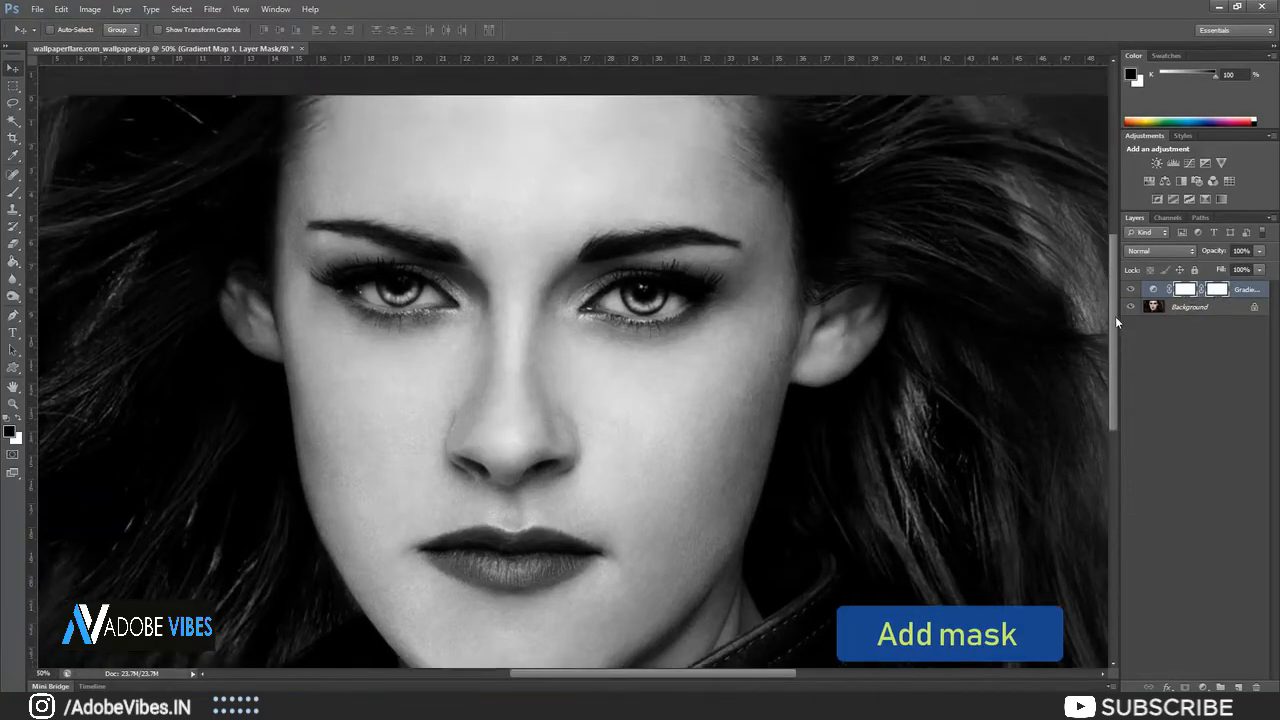
pyautogui.hotkey('ctrl', '+')
pyautogui.hotkey('ctrl', '+')
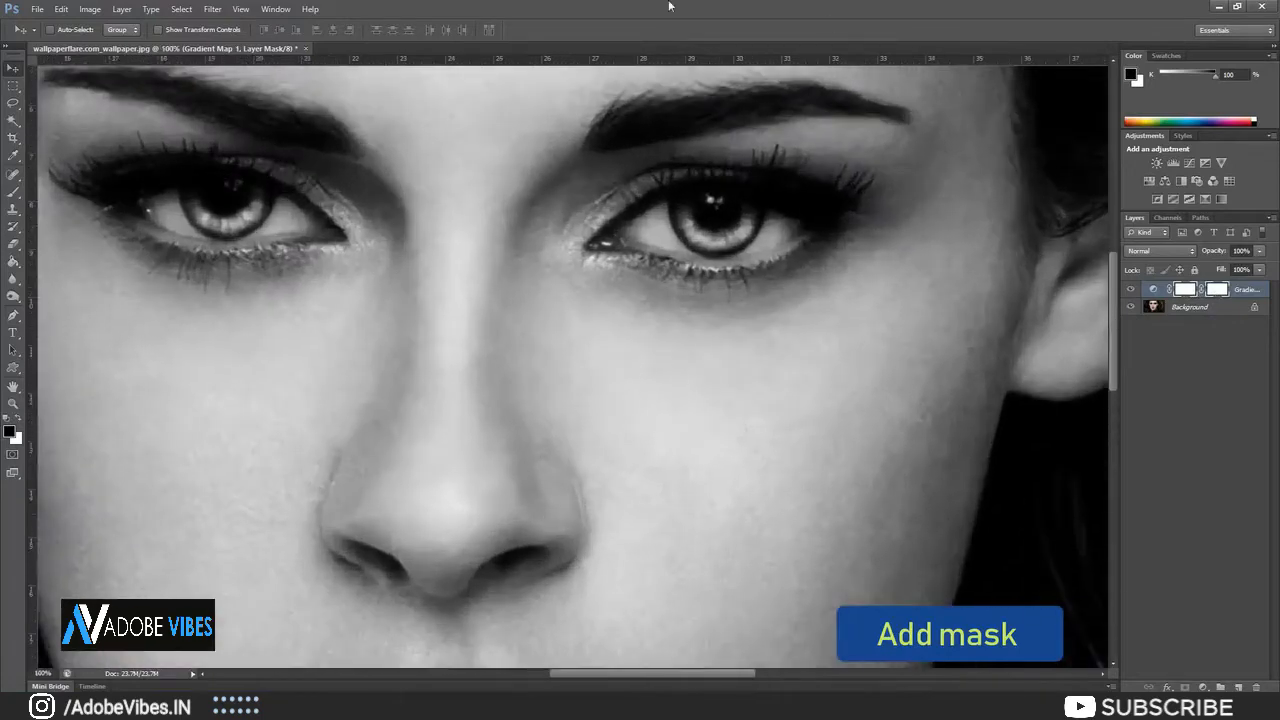
pyautogui.moveTo(647, 679); pyautogui.dragTo(609, 677)
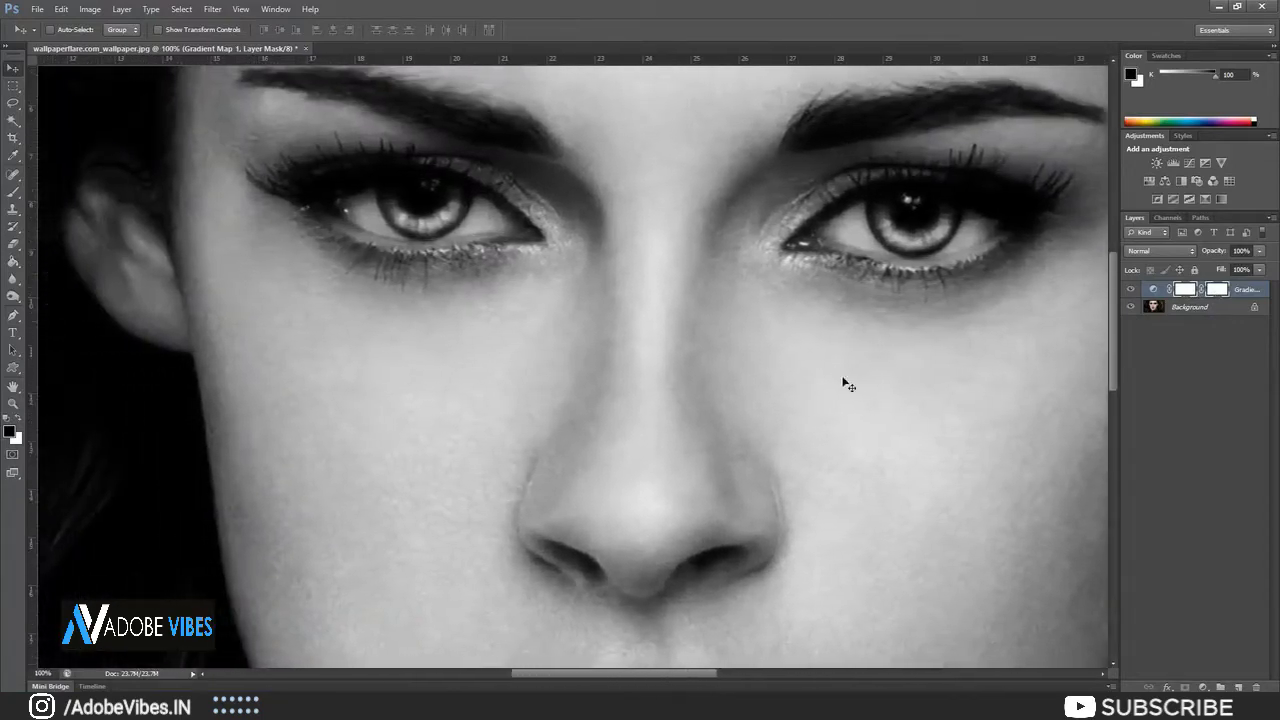
pyautogui.moveTo(1116, 331); pyautogui.dragTo(1119, 305)
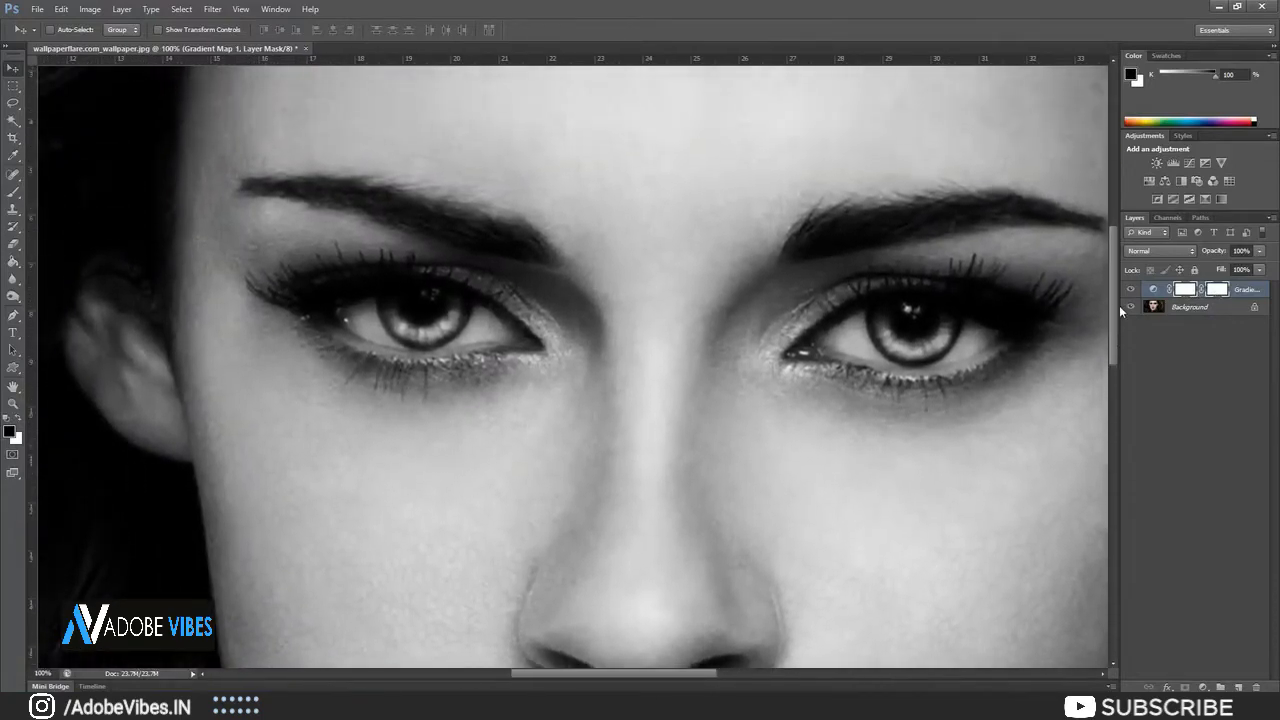
pyautogui.hotkey('ctrl', '+')
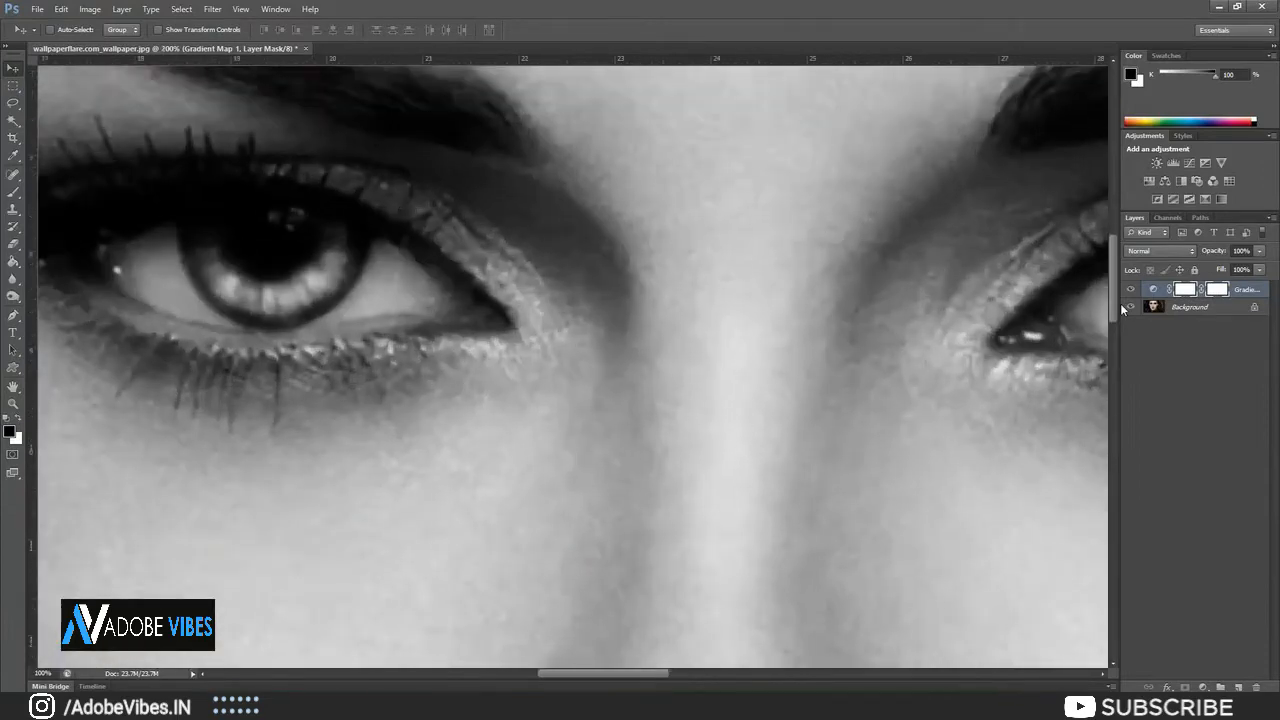
pyautogui.click(13, 192)
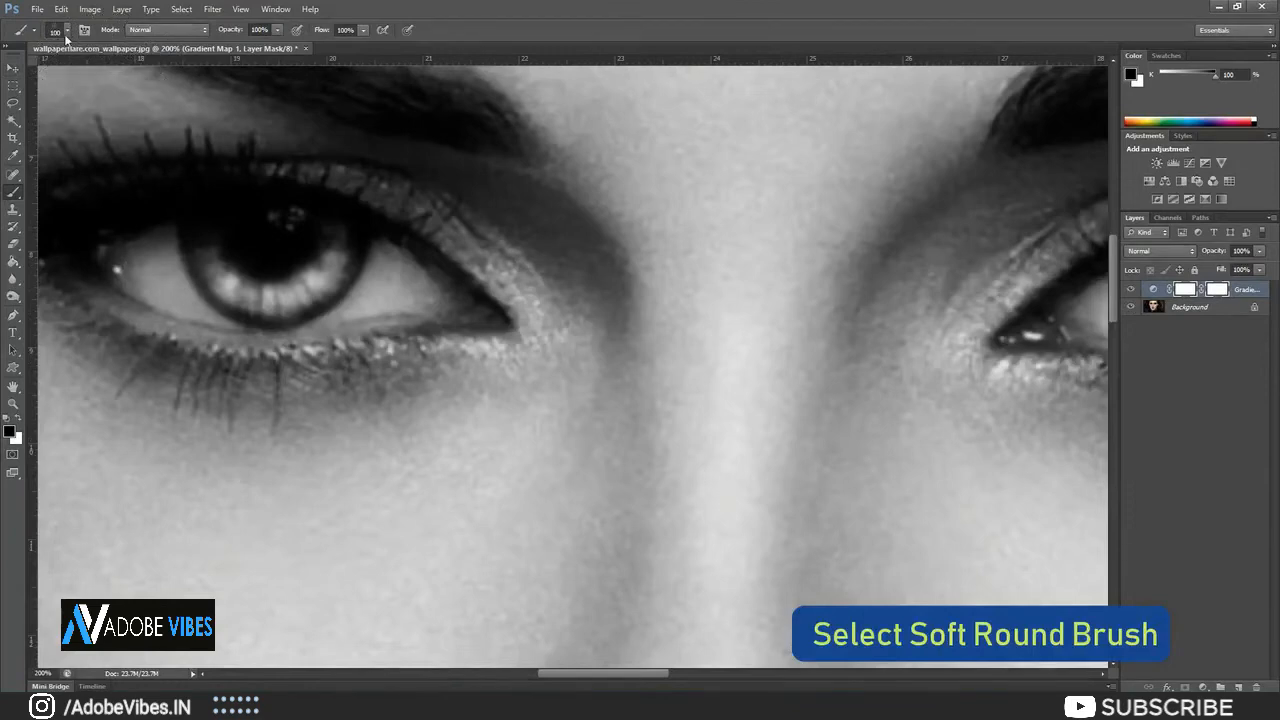
pyautogui.click(67, 32)
pyautogui.moveTo(259, 242); pyautogui.dragTo(272, 131)
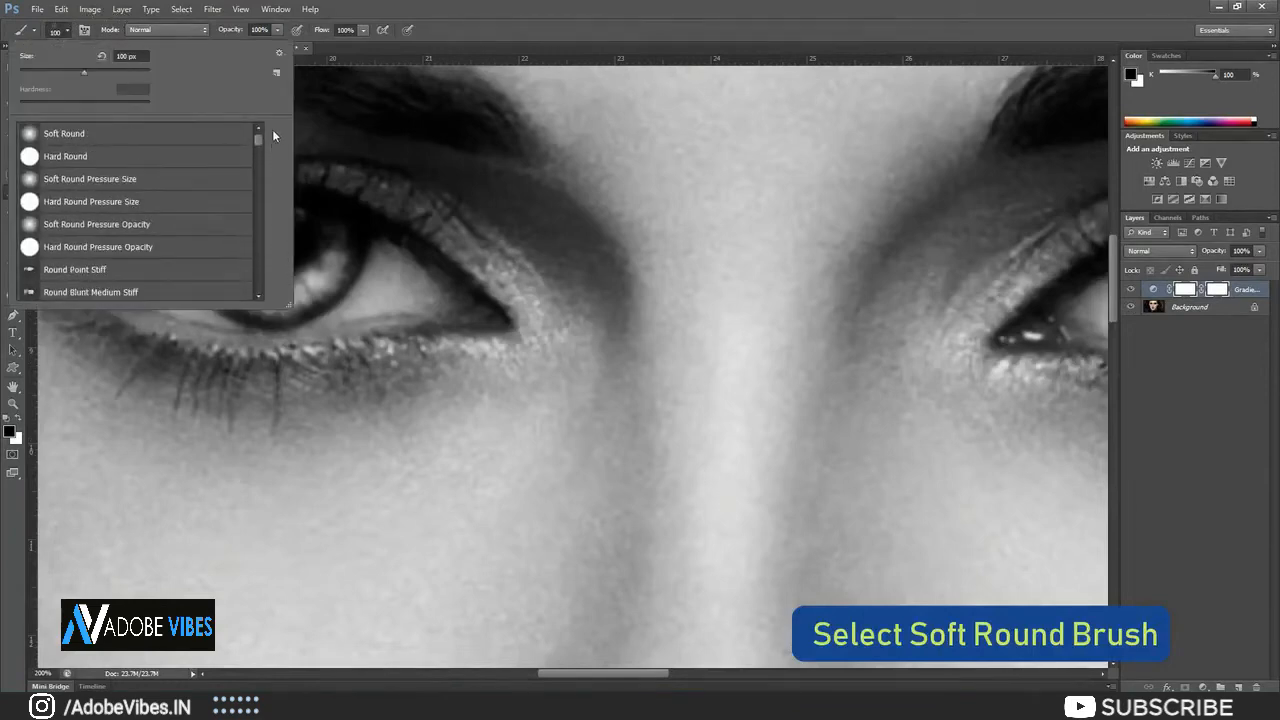
pyautogui.click(106, 134)
pyautogui.click(468, 13)
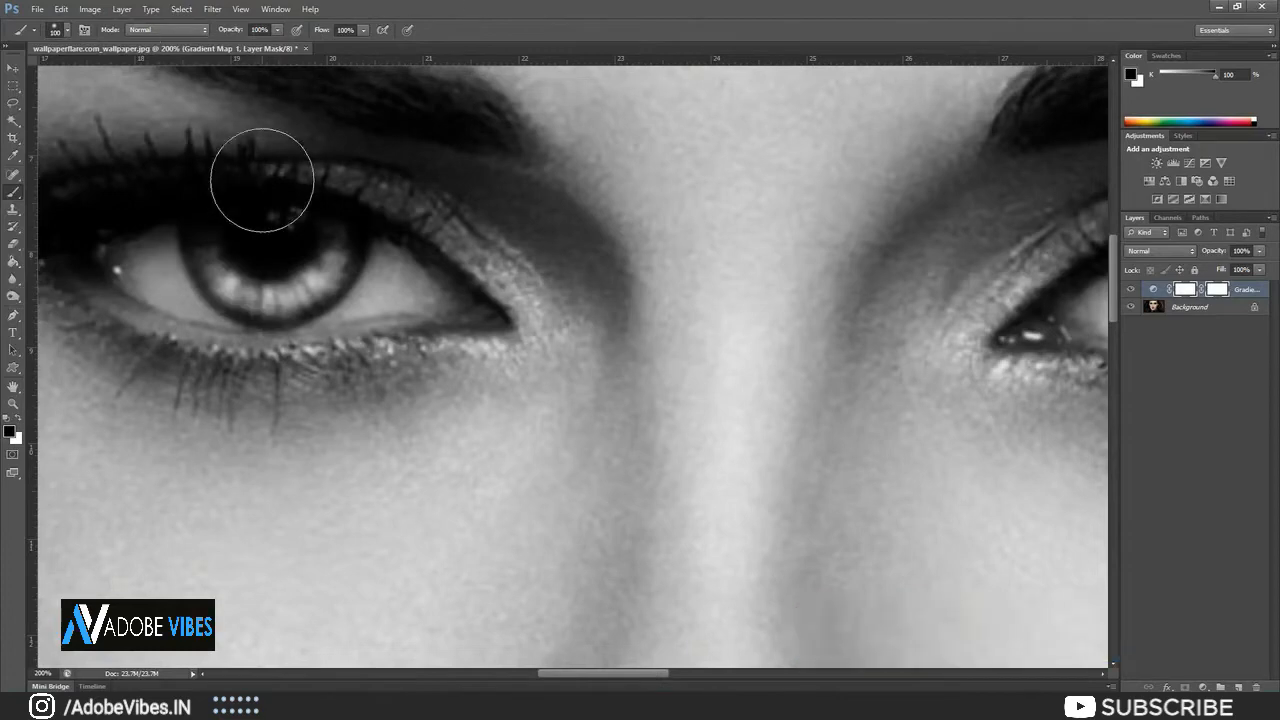
# Reduce the brush to 15 px and paint black on the layer mask over the iris at the image's left to restore its orange colour.
pyautogui.press('[')
pyautogui.press('[')
pyautogui.press('[')
pyautogui.press('[')
pyautogui.press('[')
pyautogui.press('[')
pyautogui.press('[')
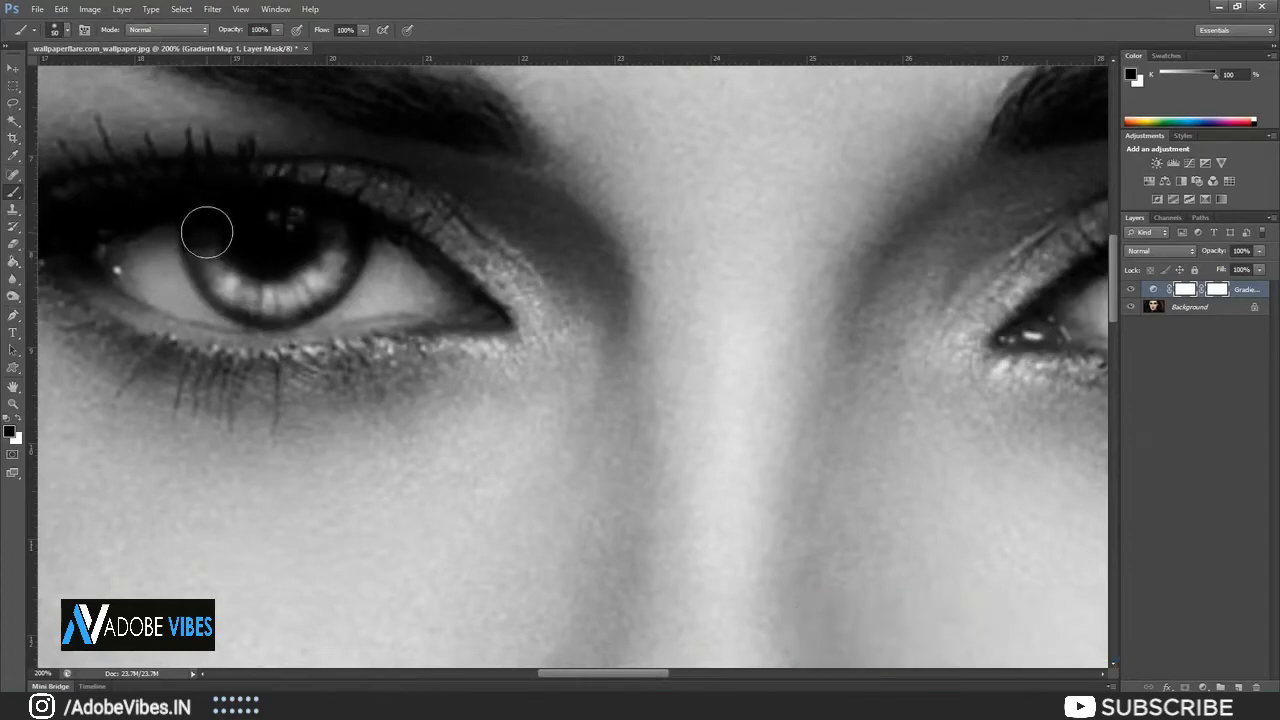
pyautogui.press('[')
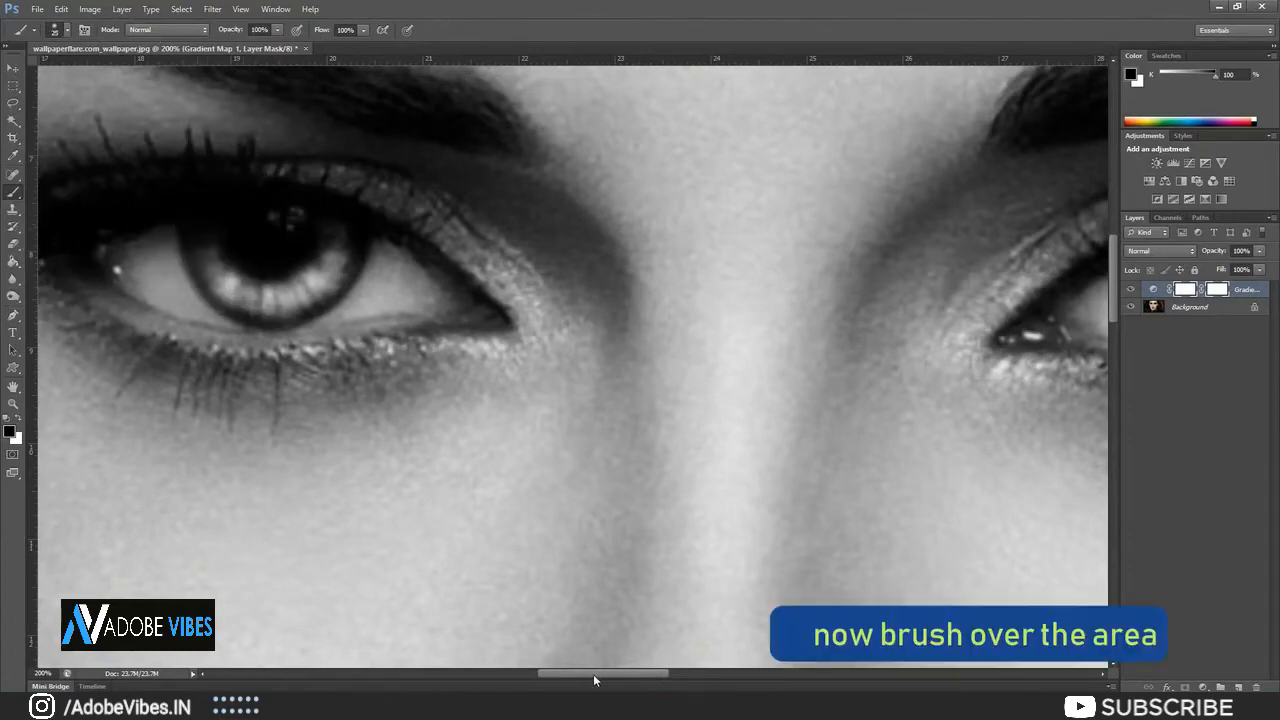
pyautogui.moveTo(593, 674); pyautogui.dragTo(555, 673)
pyautogui.scroll(1, 554, 337)
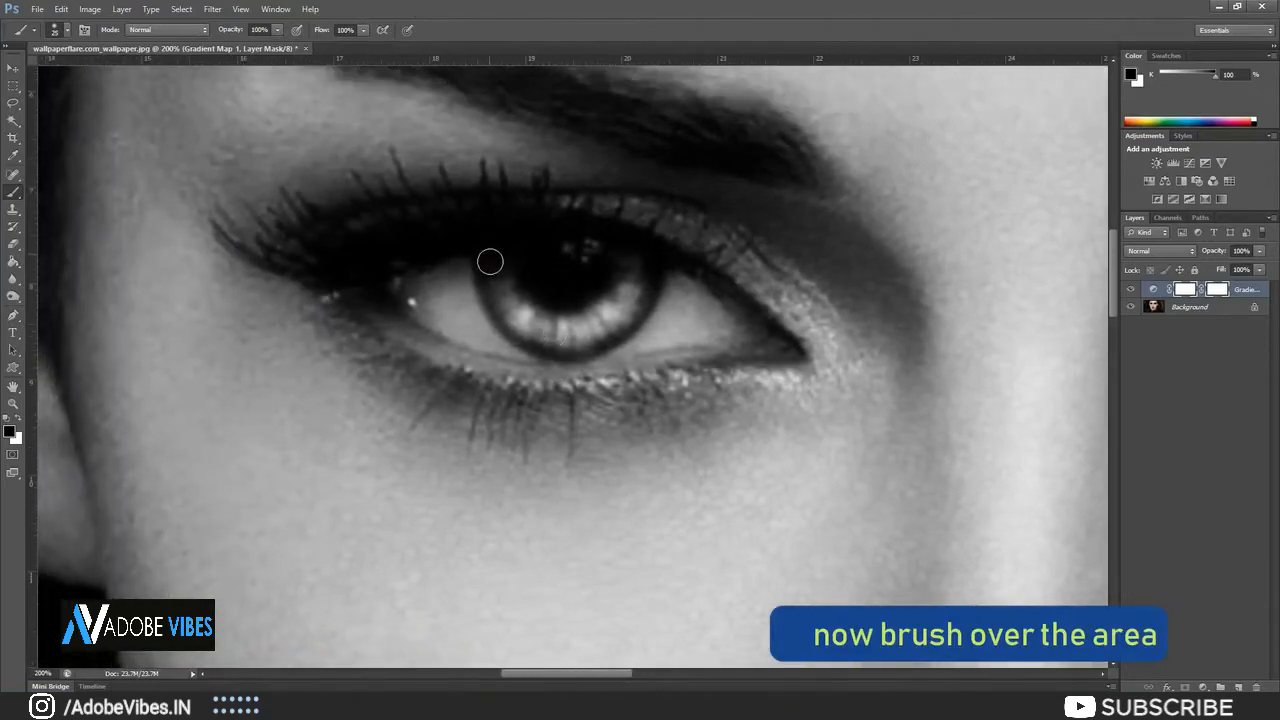
pyautogui.moveTo(492, 269); pyautogui.dragTo(489, 263)
pyautogui.hotkey('ctrl', '+')
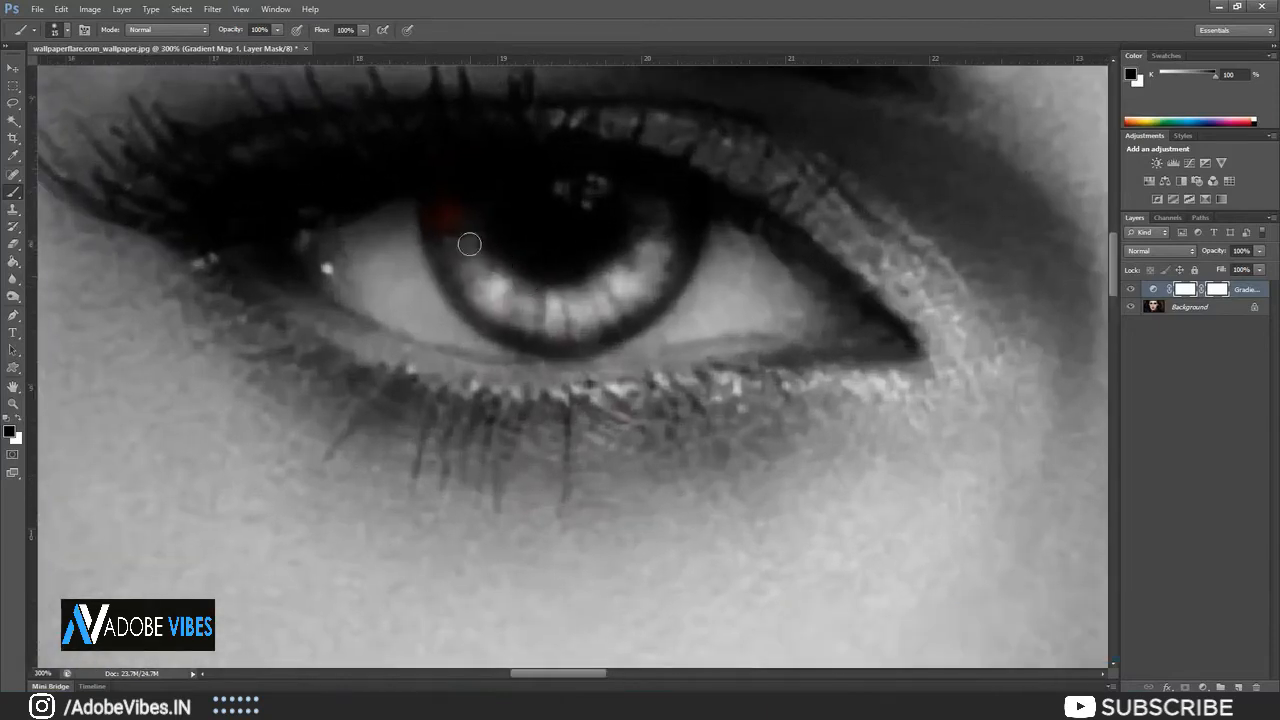
pyautogui.moveTo(437, 194)
pyautogui.mouseDown()
pyautogui.moveTo(435, 238)
pyautogui.moveTo(460, 293)
pyautogui.moveTo(541, 345)
pyautogui.moveTo(597, 338)
pyautogui.moveTo(640, 310)
pyautogui.moveTo(691, 207)
pyautogui.moveTo(668, 179)
pyautogui.moveTo(619, 166)
pyautogui.moveTo(563, 157)
pyautogui.moveTo(491, 169)
pyautogui.moveTo(457, 200)
pyautogui.moveTo(451, 237)
pyautogui.moveTo(475, 293)
pyautogui.mouseUp()
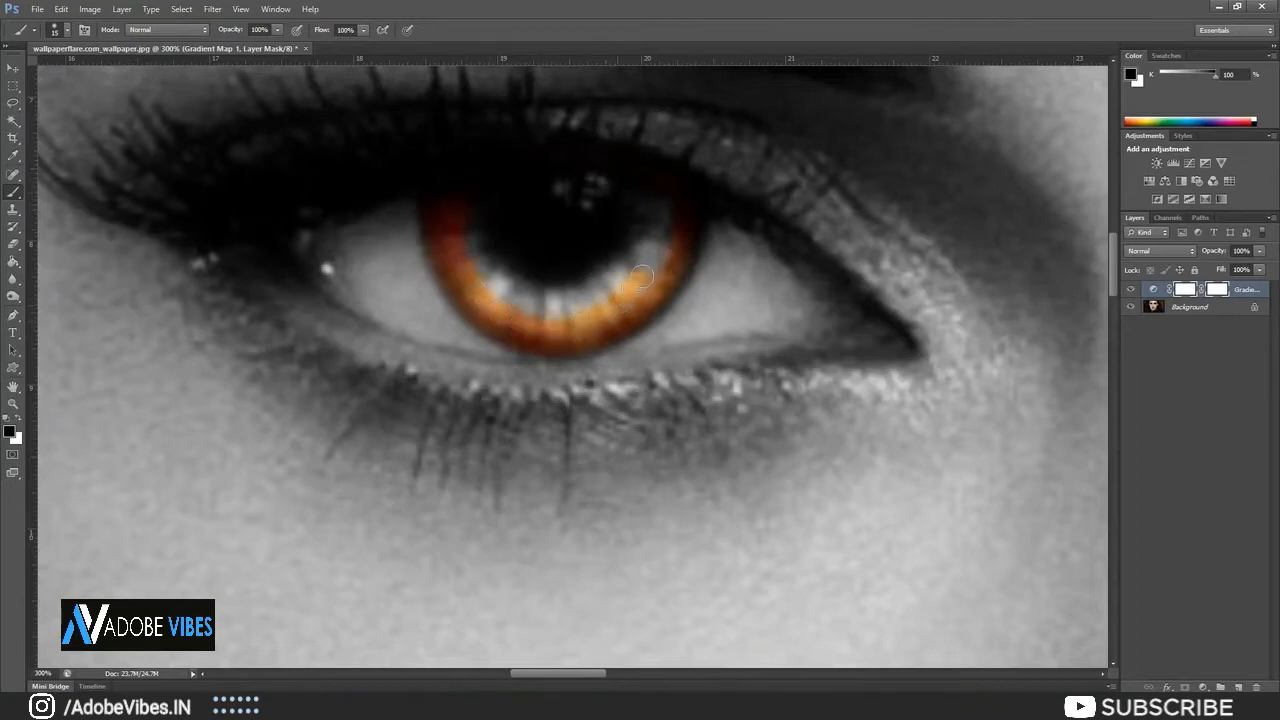
pyautogui.moveTo(641, 276)
pyautogui.mouseDown()
pyautogui.moveTo(669, 233)
pyautogui.moveTo(667, 204)
pyautogui.moveTo(530, 182)
pyautogui.moveTo(482, 194)
pyautogui.moveTo(469, 212)
pyautogui.moveTo(479, 265)
pyautogui.mouseUp()
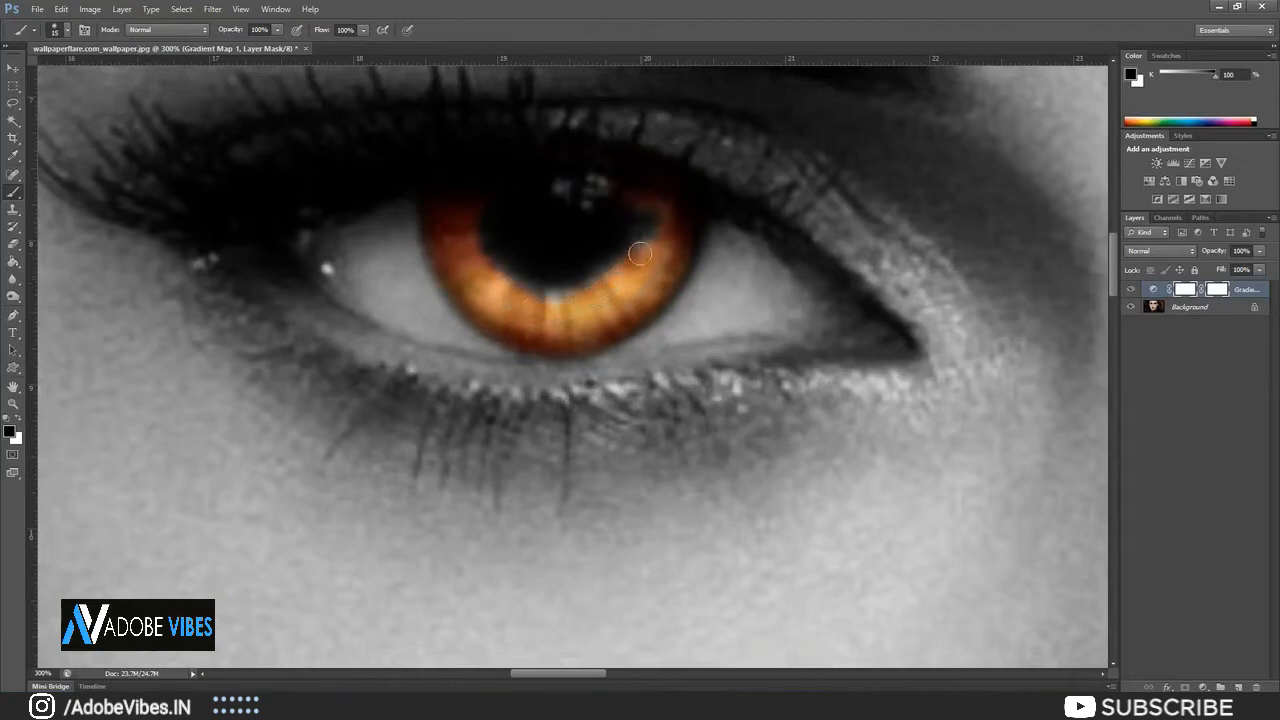
pyautogui.moveTo(640, 254)
pyautogui.mouseDown()
pyautogui.moveTo(660, 221)
pyautogui.moveTo(649, 212)
pyautogui.moveTo(532, 194)
pyautogui.moveTo(495, 206)
pyautogui.moveTo(491, 261)
pyautogui.moveTo(546, 292)
pyautogui.moveTo(576, 291)
pyautogui.moveTo(644, 234)
pyautogui.moveTo(646, 222)
pyautogui.moveTo(504, 196)
pyautogui.moveTo(490, 229)
pyautogui.moveTo(524, 261)
pyautogui.moveTo(561, 273)
pyautogui.moveTo(607, 263)
pyautogui.moveTo(639, 240)
pyautogui.moveTo(649, 206)
pyautogui.moveTo(549, 167)
pyautogui.moveTo(504, 171)
pyautogui.moveTo(432, 228)
pyautogui.mouseUp()
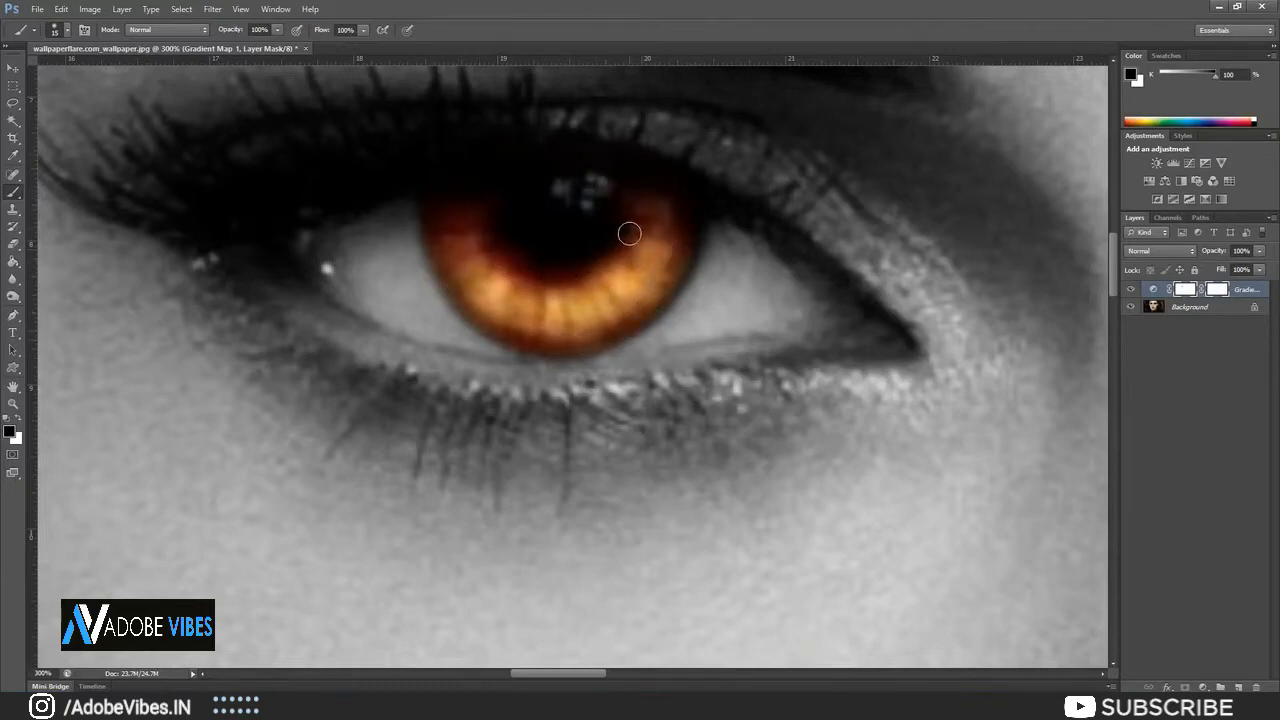
# Paint black on the layer mask over the iris at the image's right with the 15 px brush to restore its orange colour.
pyautogui.moveTo(566, 672); pyautogui.dragTo(700, 677)
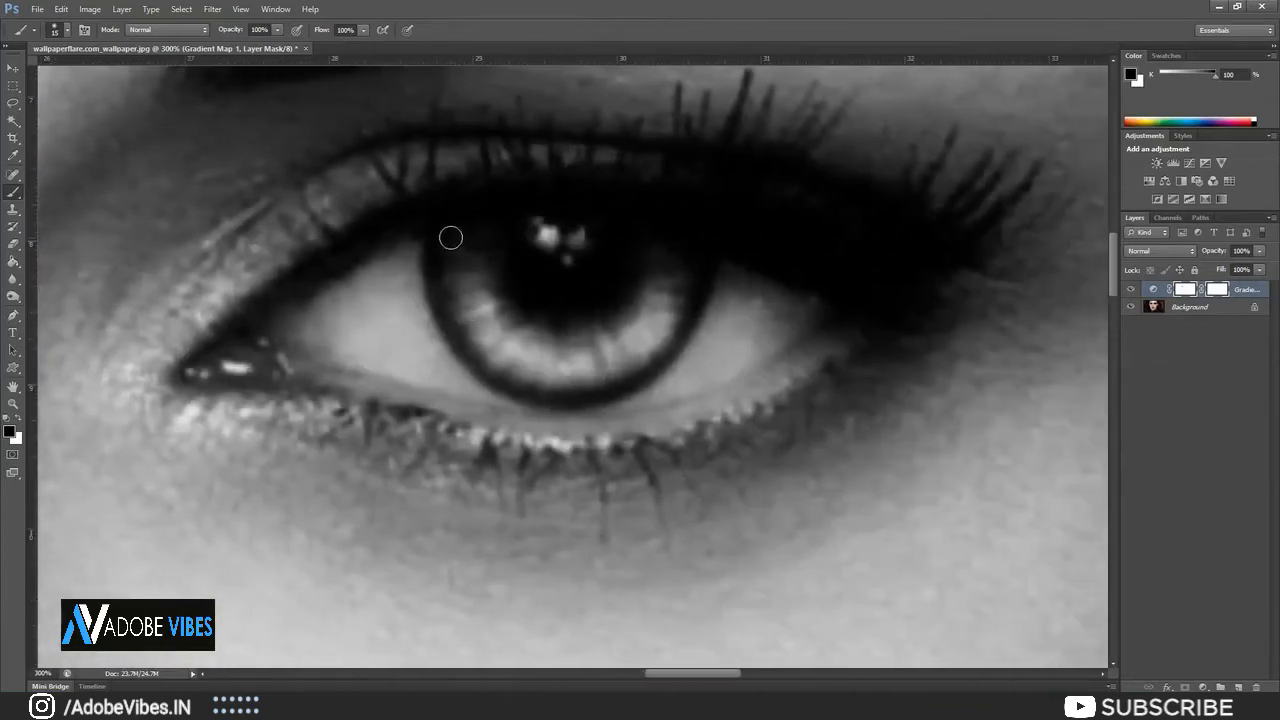
pyautogui.moveTo(443, 229)
pyautogui.mouseDown()
pyautogui.moveTo(441, 300)
pyautogui.moveTo(468, 349)
pyautogui.moveTo(555, 398)
pyautogui.moveTo(638, 372)
pyautogui.mouseUp()
pyautogui.moveTo(677, 321); pyautogui.dragTo(697, 246)
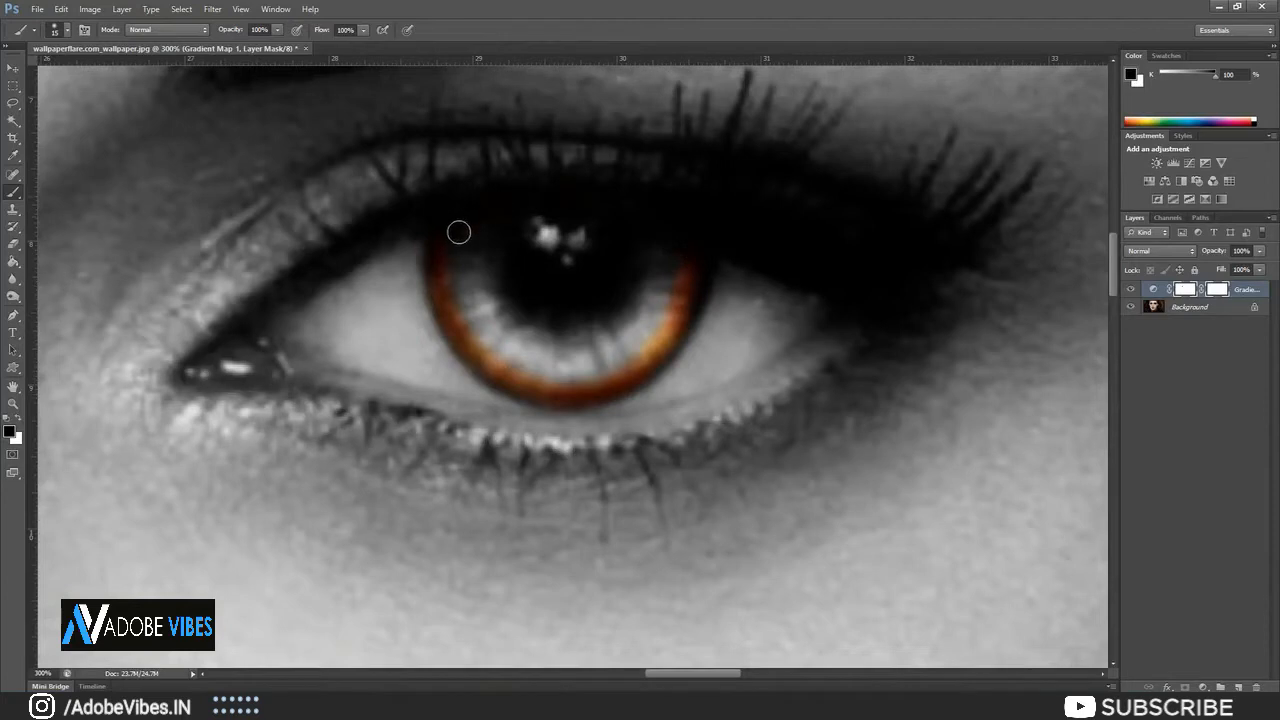
pyautogui.moveTo(457, 229); pyautogui.dragTo(457, 293)
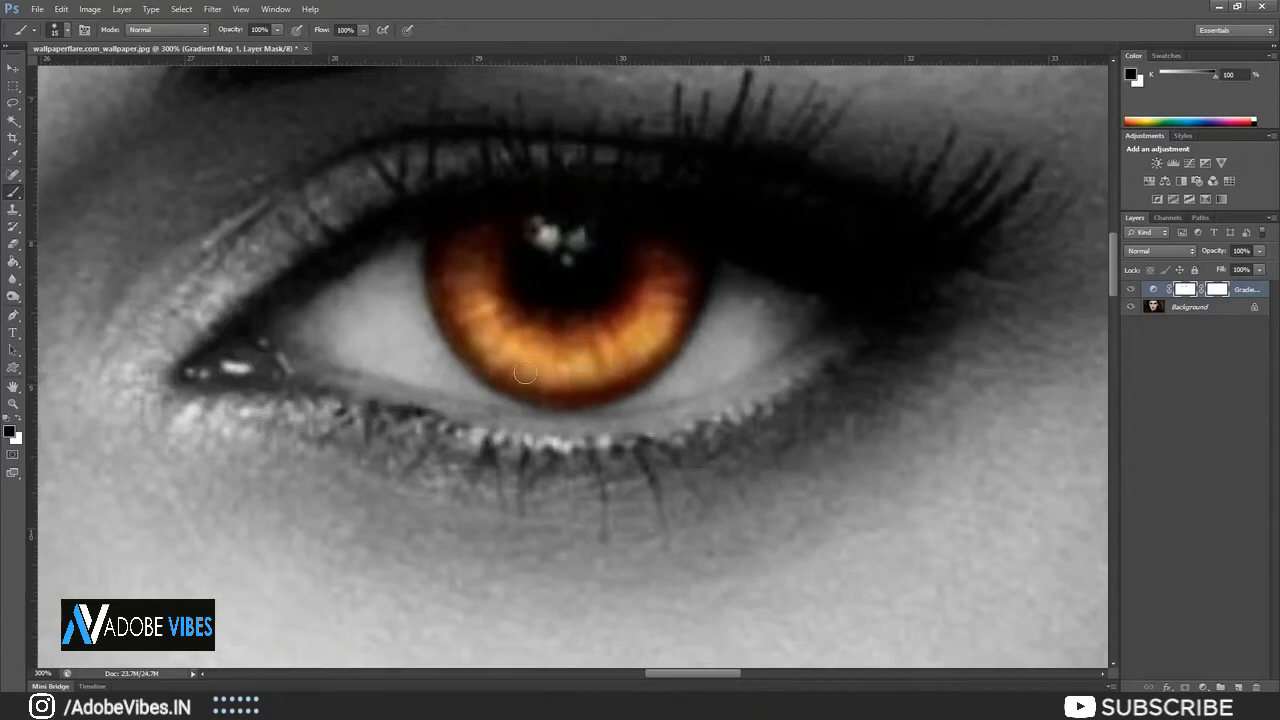
# Paint the outline and the whole inside of both lips black on the layer mask, using a soft brush of about 25 to 30 px.
pyautogui.moveTo(1111, 288); pyautogui.dragTo(1110, 458)
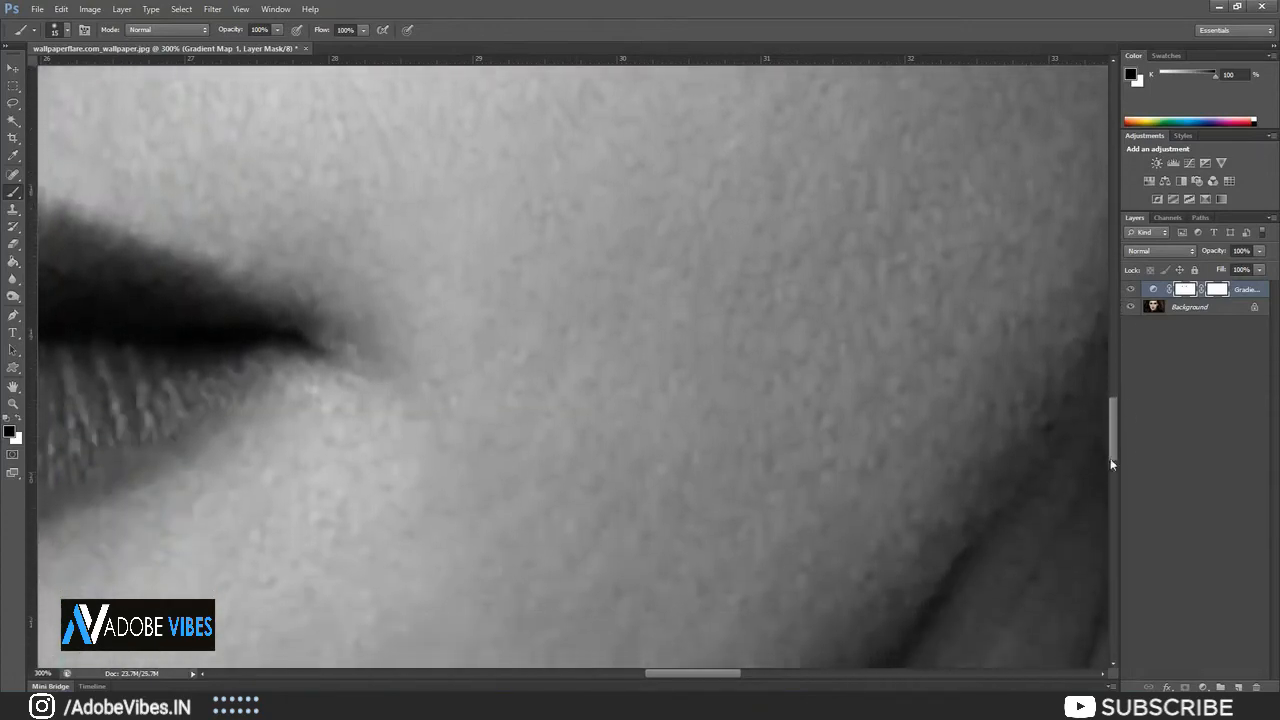
pyautogui.moveTo(740, 673); pyautogui.dragTo(655, 674)
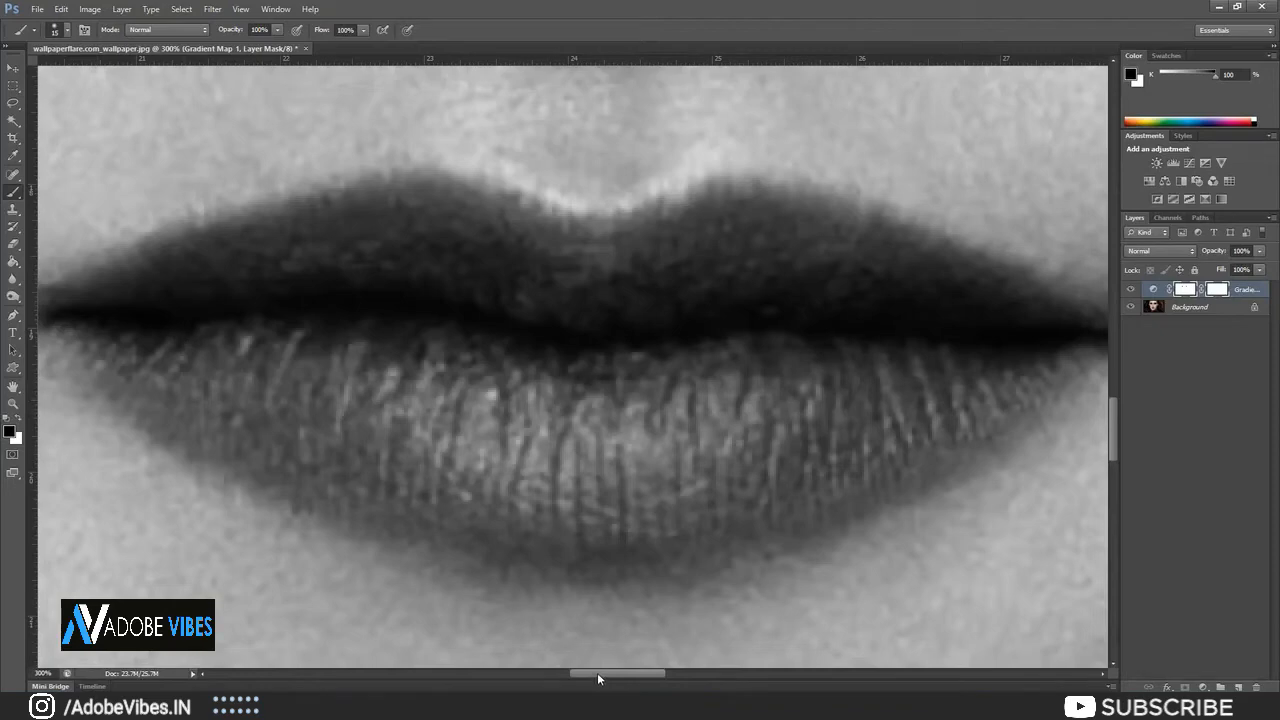
pyautogui.hotkey('ctrl', '-')
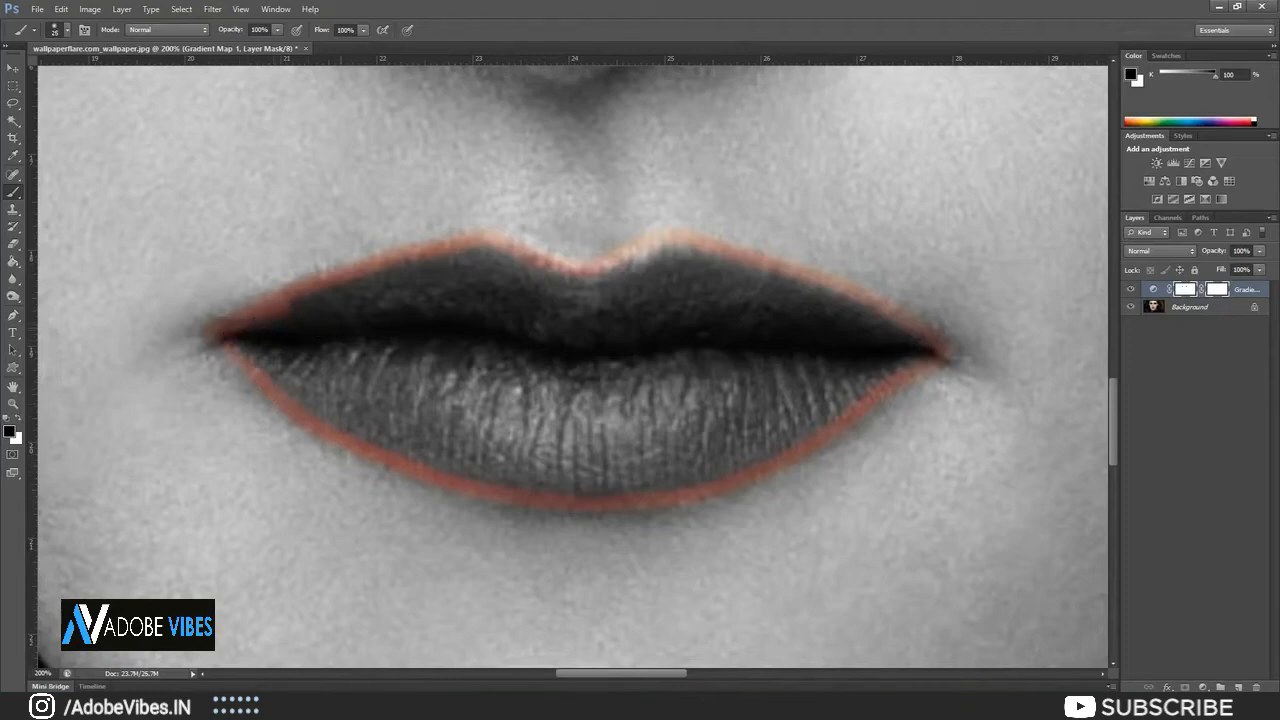
pyautogui.moveTo(313, 327)
pyautogui.mouseDown()
pyautogui.moveTo(263, 332)
pyautogui.moveTo(391, 292)
pyautogui.moveTo(305, 308)
pyautogui.moveTo(465, 274)
pyautogui.moveTo(532, 295)
pyautogui.moveTo(480, 273)
pyautogui.moveTo(445, 277)
pyautogui.moveTo(467, 264)
pyautogui.moveTo(592, 292)
pyautogui.moveTo(568, 302)
pyautogui.moveTo(665, 269)
pyautogui.moveTo(847, 325)
pyautogui.moveTo(736, 281)
pyautogui.moveTo(819, 302)
pyautogui.moveTo(916, 349)
pyautogui.moveTo(795, 415)
pyautogui.moveTo(867, 378)
pyautogui.moveTo(846, 404)
pyautogui.moveTo(707, 466)
pyautogui.moveTo(602, 478)
pyautogui.moveTo(417, 439)
pyautogui.moveTo(264, 347)
pyautogui.moveTo(640, 374)
pyautogui.moveTo(829, 363)
pyautogui.moveTo(769, 410)
pyautogui.moveTo(498, 438)
pyautogui.moveTo(341, 369)
pyautogui.moveTo(674, 394)
pyautogui.moveTo(599, 415)
pyautogui.mouseUp()
pyautogui.press('[')
pyautogui.press('[')
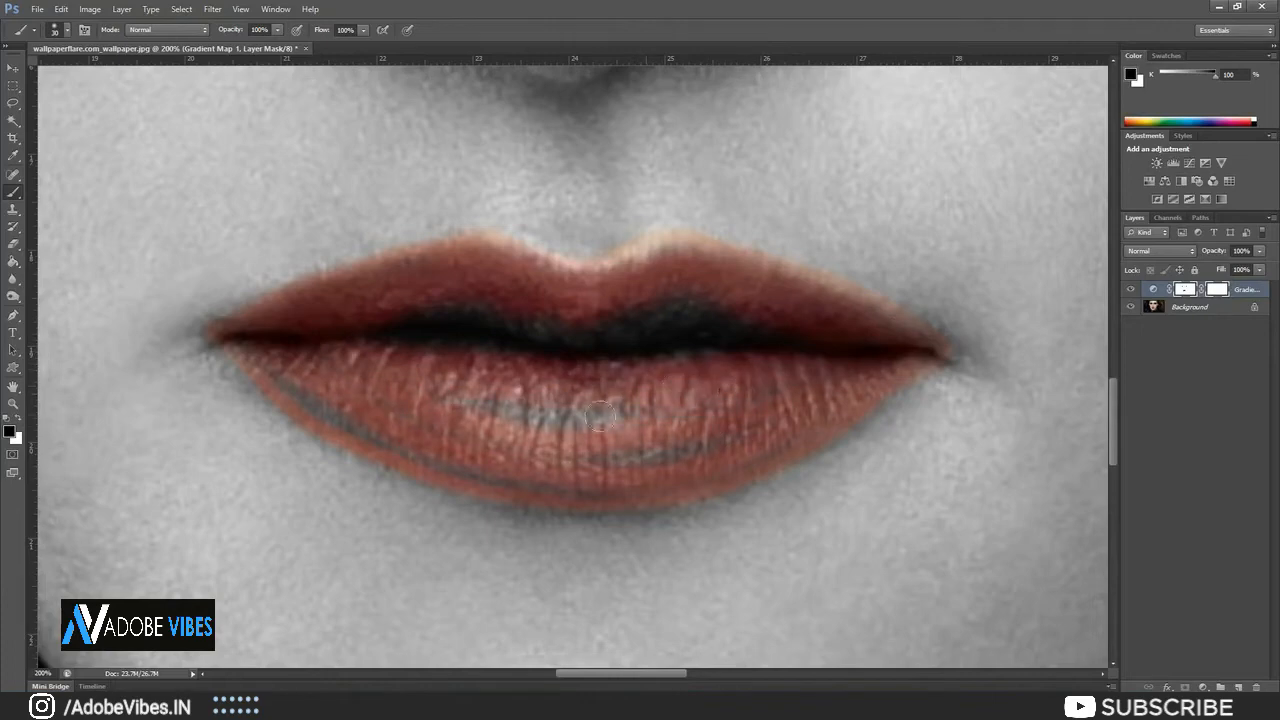
pyautogui.moveTo(442, 403)
pyautogui.mouseDown()
pyautogui.moveTo(758, 448)
pyautogui.moveTo(698, 444)
pyautogui.moveTo(796, 387)
pyautogui.moveTo(728, 346)
pyautogui.moveTo(640, 320)
pyautogui.moveTo(749, 334)
pyautogui.moveTo(751, 351)
pyautogui.moveTo(640, 313)
pyautogui.moveTo(523, 337)
pyautogui.moveTo(560, 337)
pyautogui.moveTo(370, 323)
pyautogui.moveTo(428, 334)
pyautogui.moveTo(451, 259)
pyautogui.moveTo(250, 334)
pyautogui.moveTo(290, 376)
pyautogui.moveTo(457, 466)
pyautogui.moveTo(529, 487)
pyautogui.moveTo(651, 486)
pyautogui.moveTo(511, 430)
pyautogui.mouseUp()
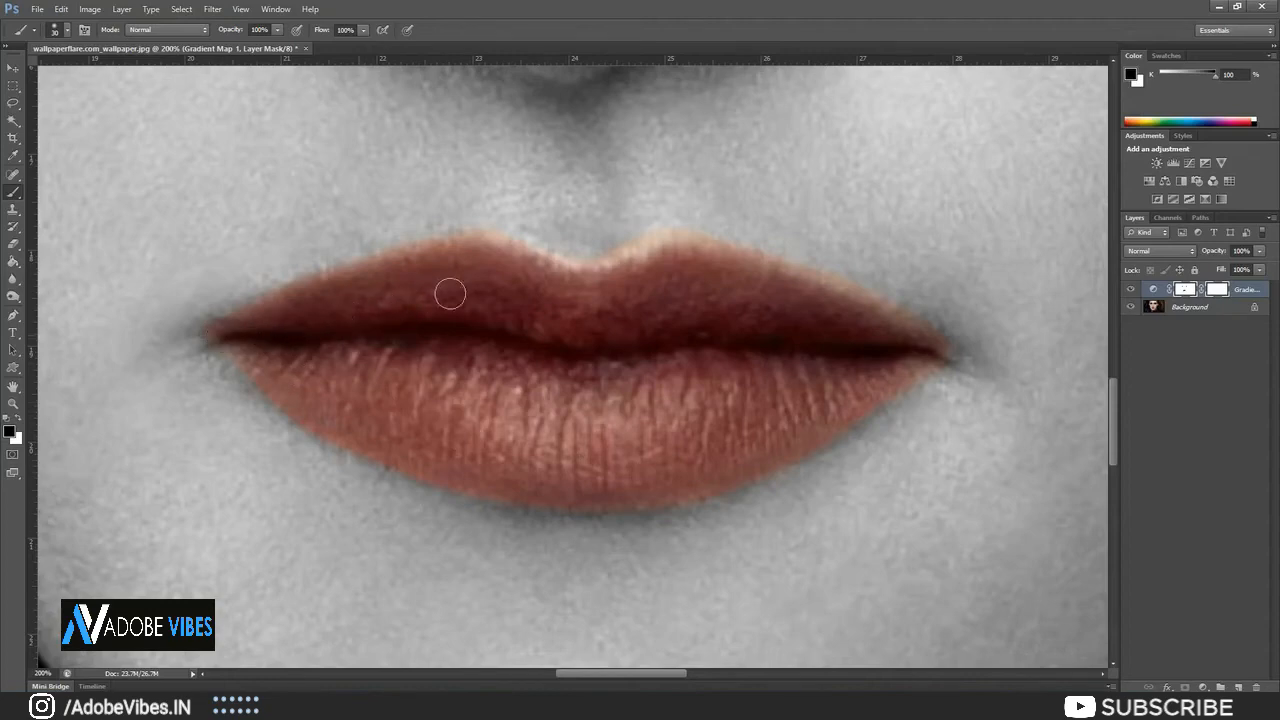
pyautogui.press('[')
pyautogui.press('[')
# Hide and reshow the Gradient Map 1 layer to compare the coloured eyes and lips with the original photo.
pyautogui.hotkey('ctrl', '0')
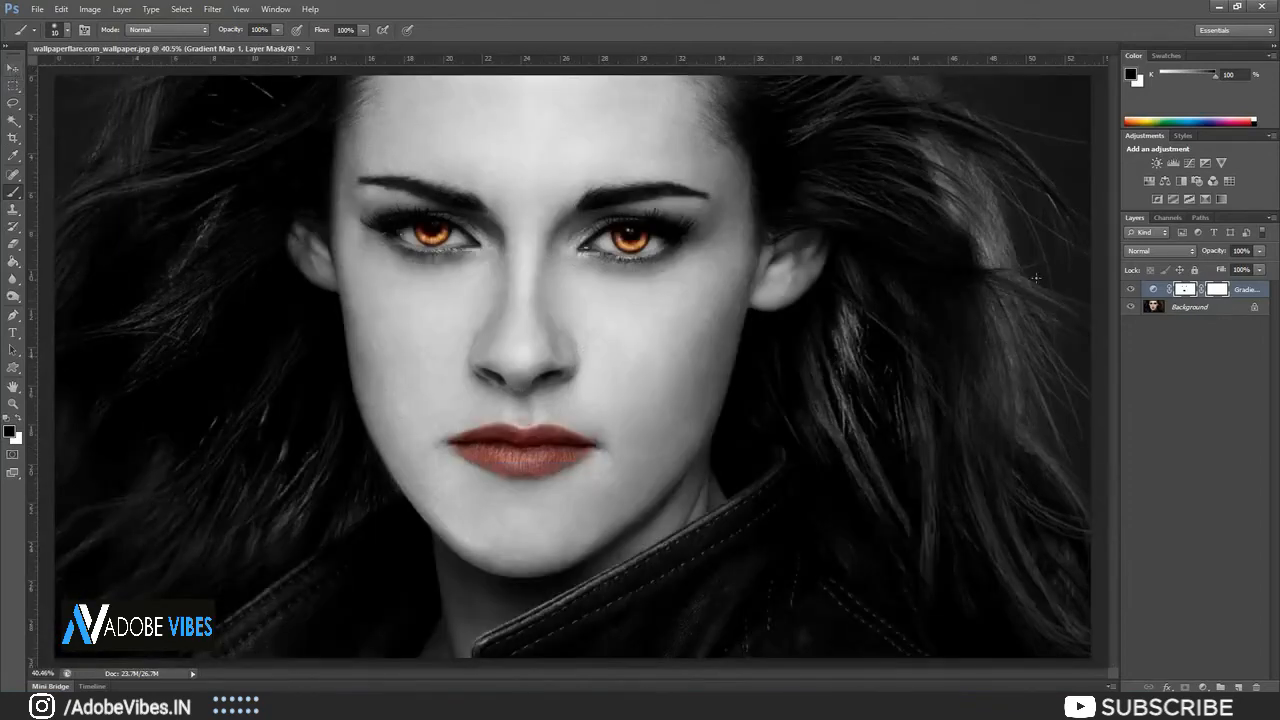
pyautogui.click(1132, 289)
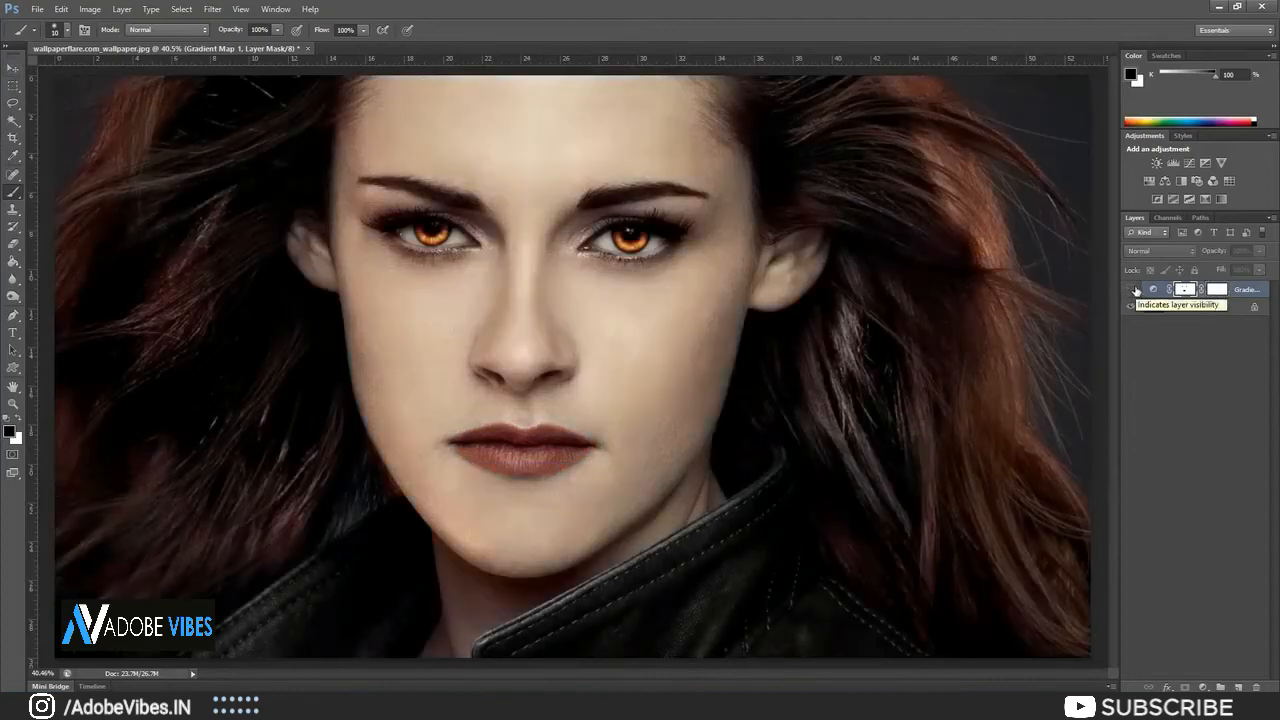
pyautogui.click(1134, 289)
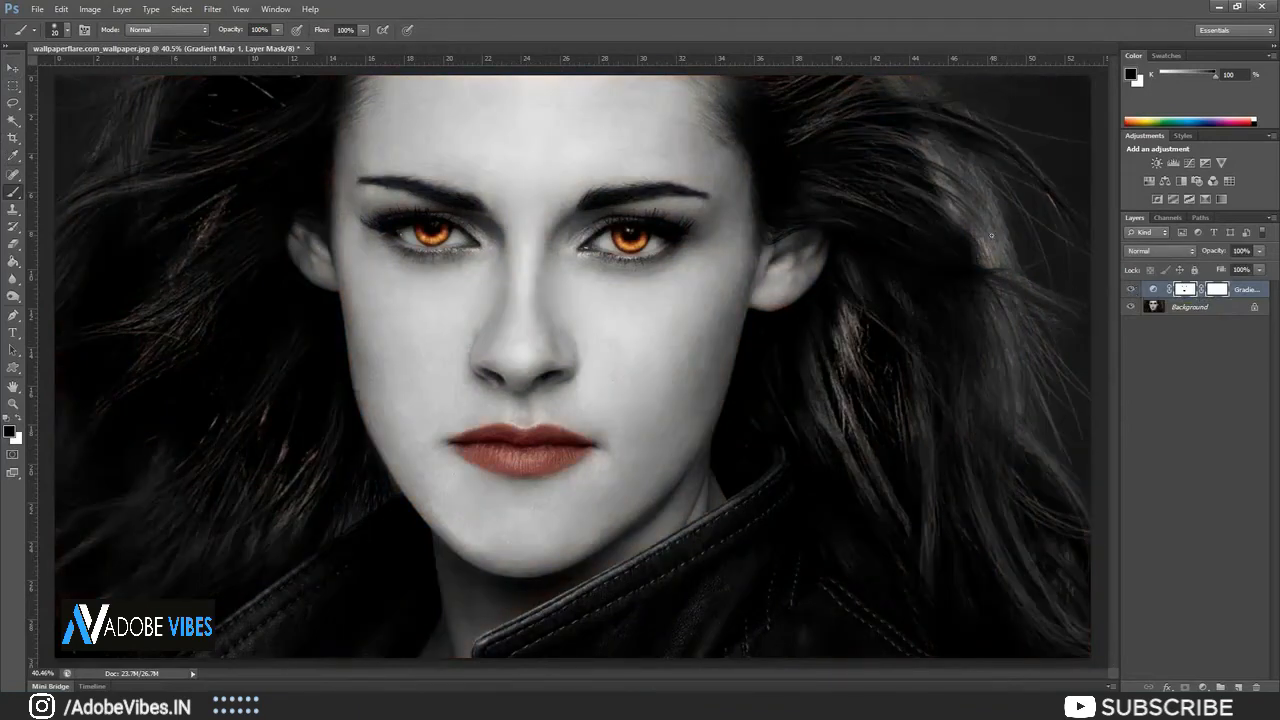
# Enlarge the brush to about 45 px, reducing it to 30 px for finer strands, and mask in reddish hair highlights on both sides of the face.
pyautogui.press(']')
pyautogui.press(']')
pyautogui.press(']')
pyautogui.press(']')
pyautogui.press(']')
pyautogui.moveTo(926, 126)
pyautogui.mouseDown()
pyautogui.moveTo(996, 199)
pyautogui.moveTo(873, 138)
pyautogui.moveTo(915, 138)
pyautogui.moveTo(1000, 214)
pyautogui.moveTo(912, 158)
pyautogui.moveTo(964, 191)
pyautogui.moveTo(1005, 257)
pyautogui.moveTo(935, 153)
pyautogui.moveTo(999, 250)
pyautogui.moveTo(936, 202)
pyautogui.moveTo(1030, 304)
pyautogui.moveTo(970, 188)
pyautogui.moveTo(996, 316)
pyautogui.mouseUp()
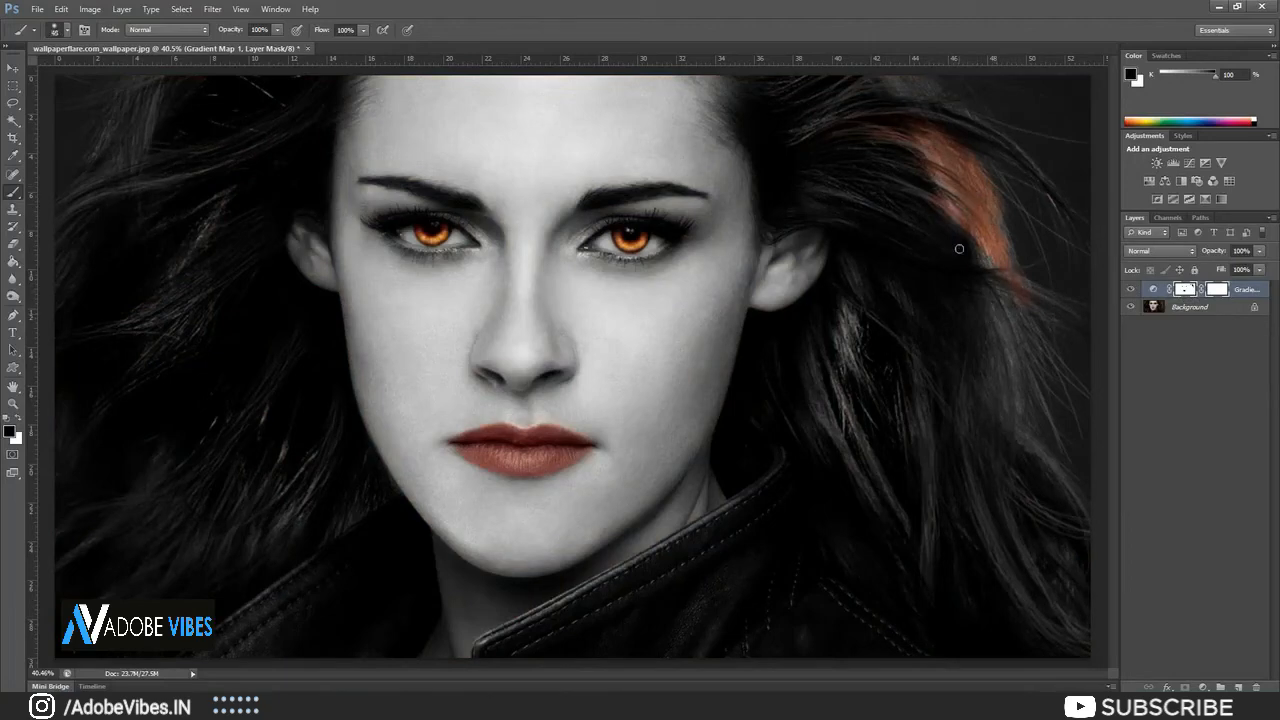
pyautogui.moveTo(979, 269)
pyautogui.mouseDown()
pyautogui.moveTo(1046, 405)
pyautogui.moveTo(982, 293)
pyautogui.mouseUp()
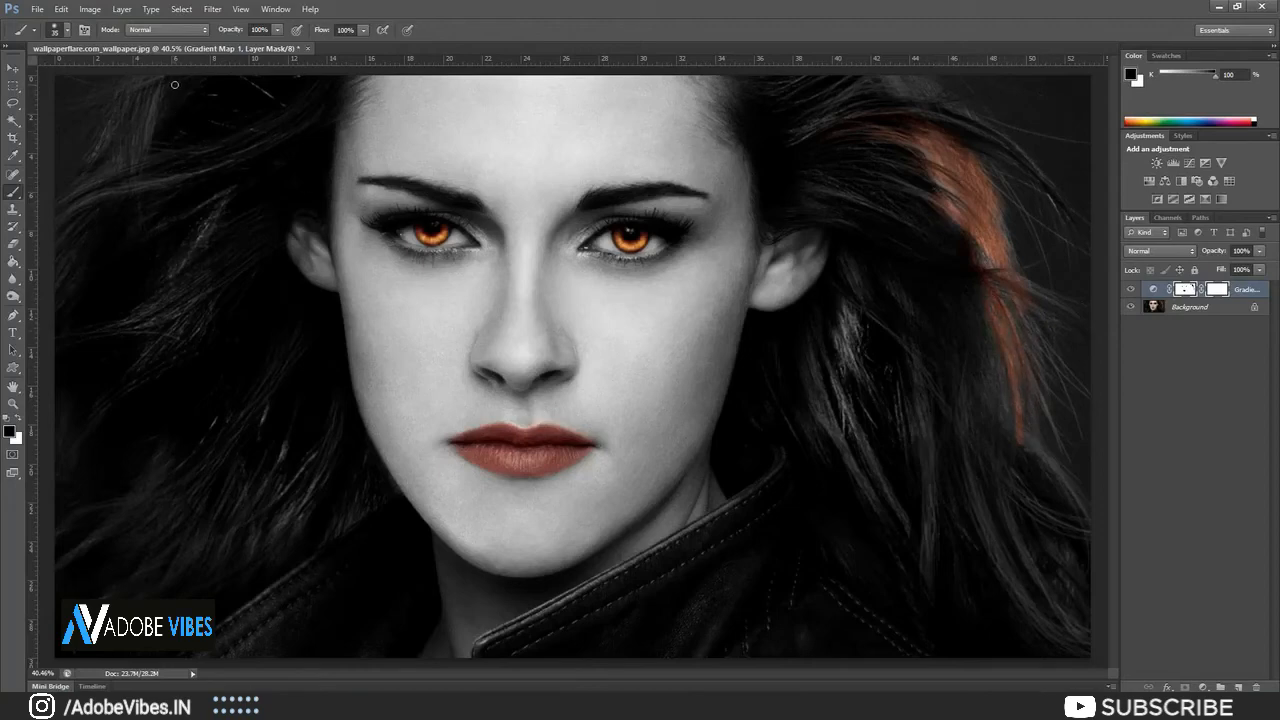
pyautogui.moveTo(175, 84)
pyautogui.mouseDown()
pyautogui.moveTo(135, 153)
pyautogui.moveTo(156, 84)
pyautogui.moveTo(151, 94)
pyautogui.moveTo(128, 176)
pyautogui.moveTo(168, 83)
pyautogui.moveTo(122, 198)
pyautogui.moveTo(147, 95)
pyautogui.moveTo(133, 116)
pyautogui.moveTo(104, 202)
pyautogui.moveTo(140, 88)
pyautogui.moveTo(82, 186)
pyautogui.moveTo(142, 79)
pyautogui.moveTo(127, 128)
pyautogui.mouseUp()
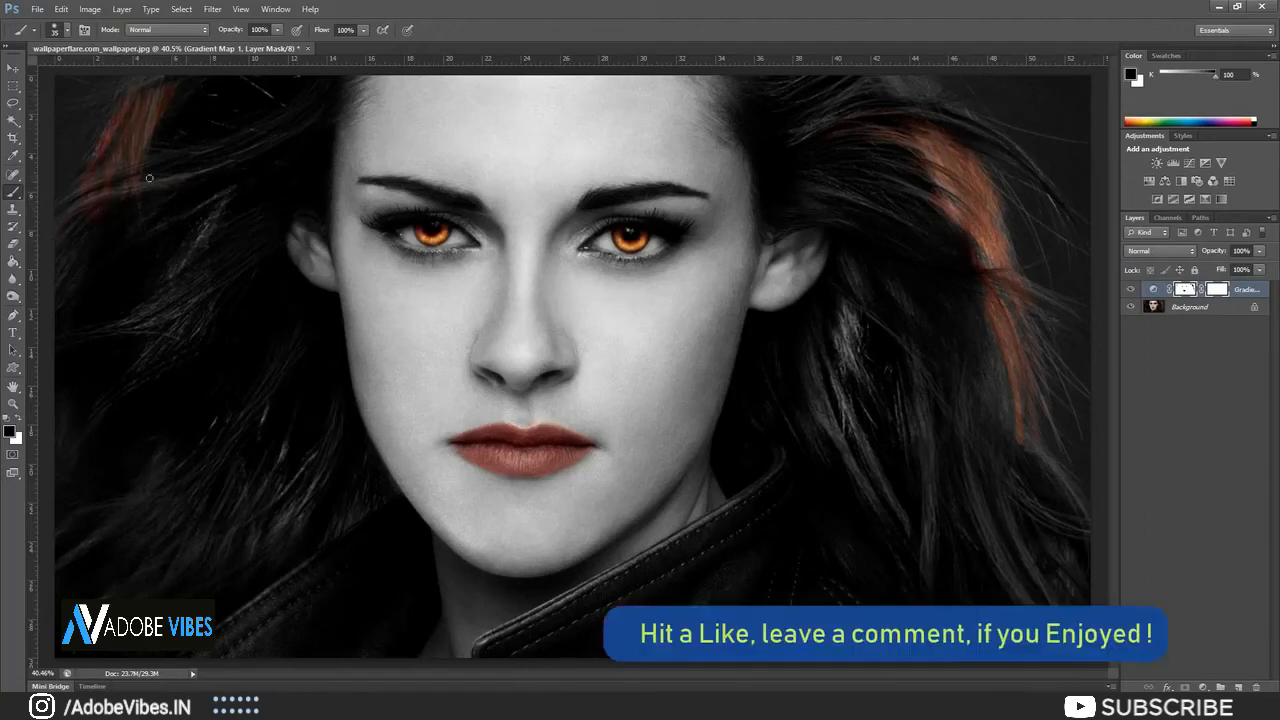
pyautogui.moveTo(140, 194)
pyautogui.mouseDown()
pyautogui.moveTo(72, 236)
pyautogui.moveTo(62, 283)
pyautogui.moveTo(129, 213)
pyautogui.moveTo(115, 203)
pyautogui.moveTo(55, 252)
pyautogui.moveTo(166, 197)
pyautogui.moveTo(94, 239)
pyautogui.mouseUp()
pyautogui.moveTo(936, 460)
pyautogui.mouseDown()
pyautogui.moveTo(939, 511)
pyautogui.moveTo(893, 350)
pyautogui.moveTo(926, 564)
pyautogui.moveTo(871, 368)
pyautogui.moveTo(934, 514)
pyautogui.mouseUp()
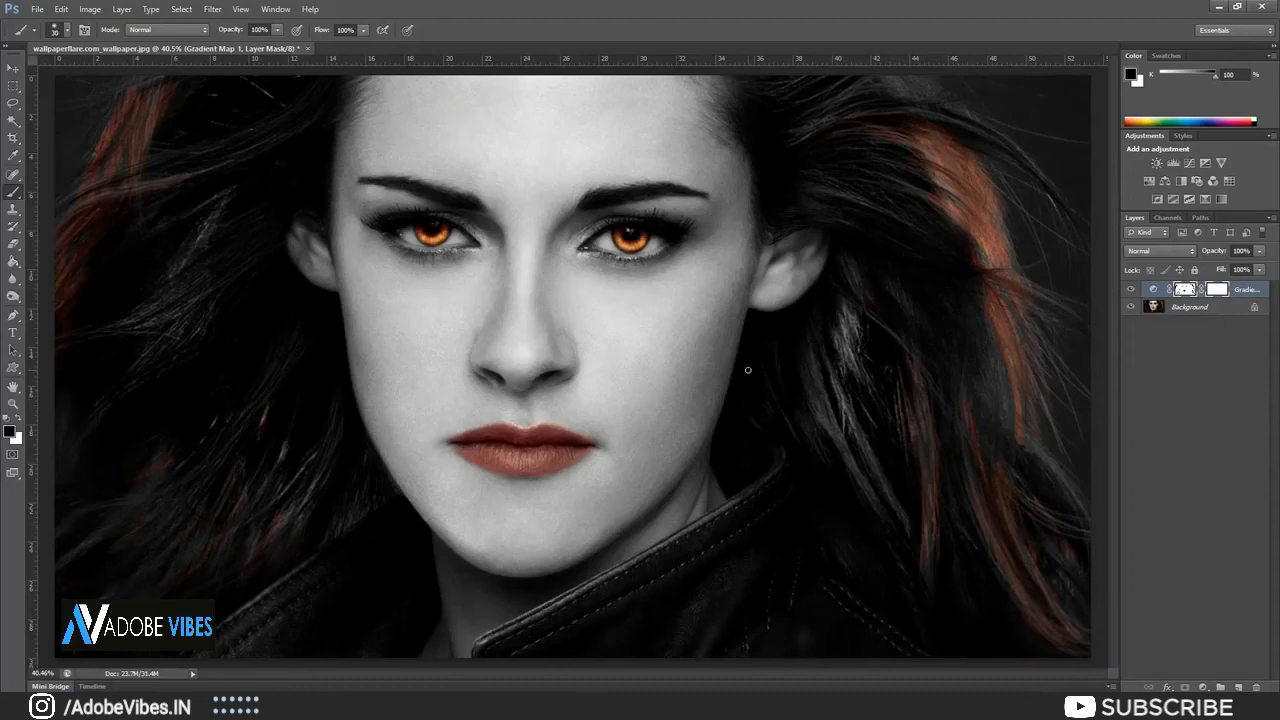
# Toggle the Gradient Map 1 layer's visibility to compare the finished selective-colour portrait with the full-colour original.
pyautogui.hotkey('ctrl', '-')
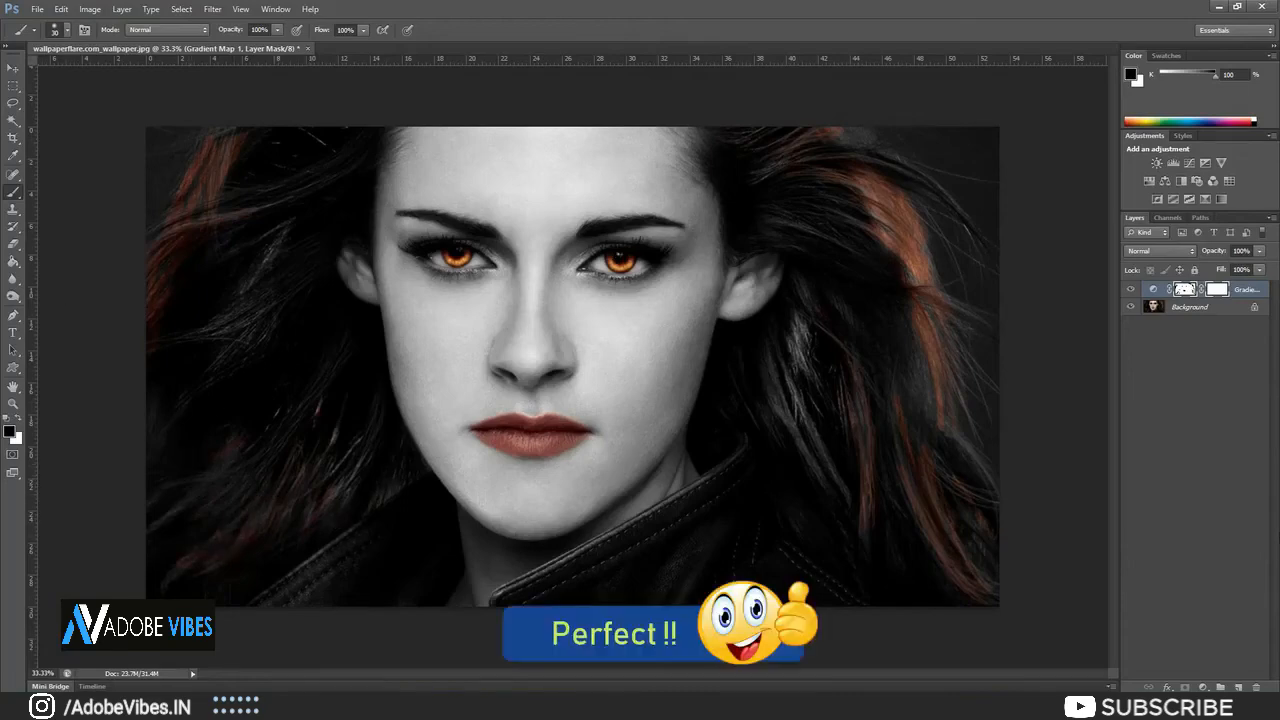
pyautogui.click(1132, 289)
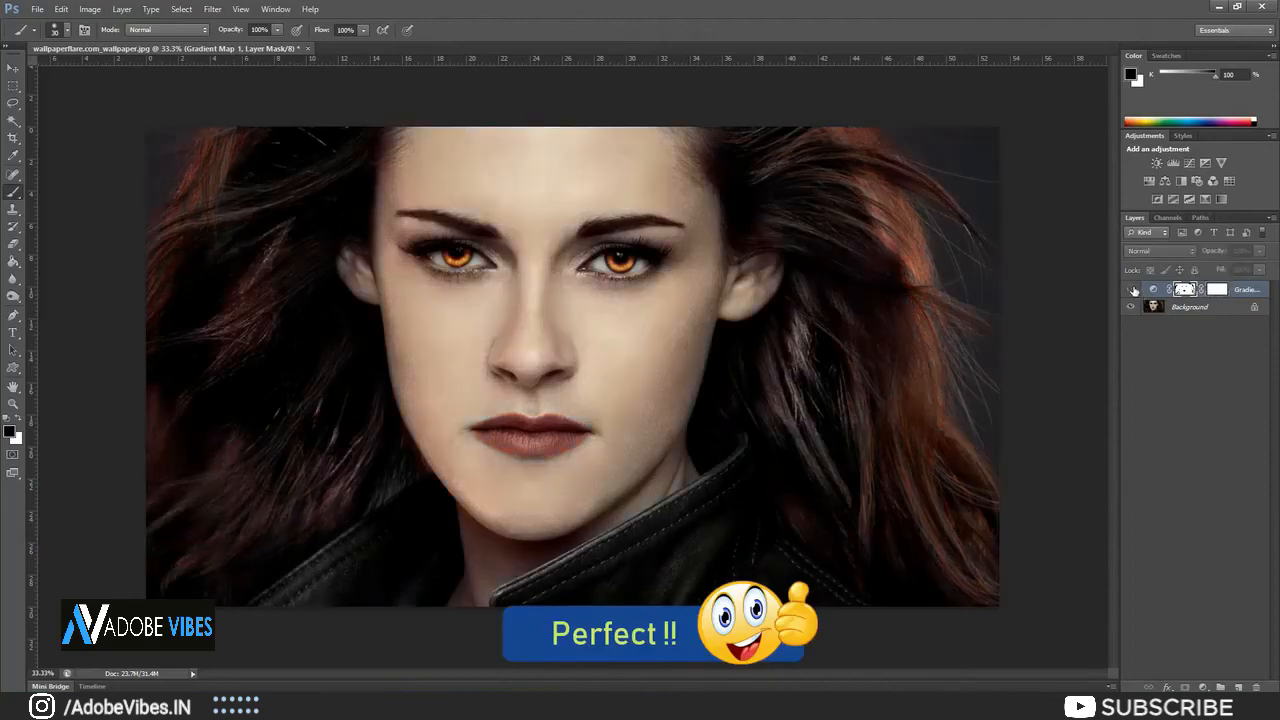
pyautogui.click(1132, 289)
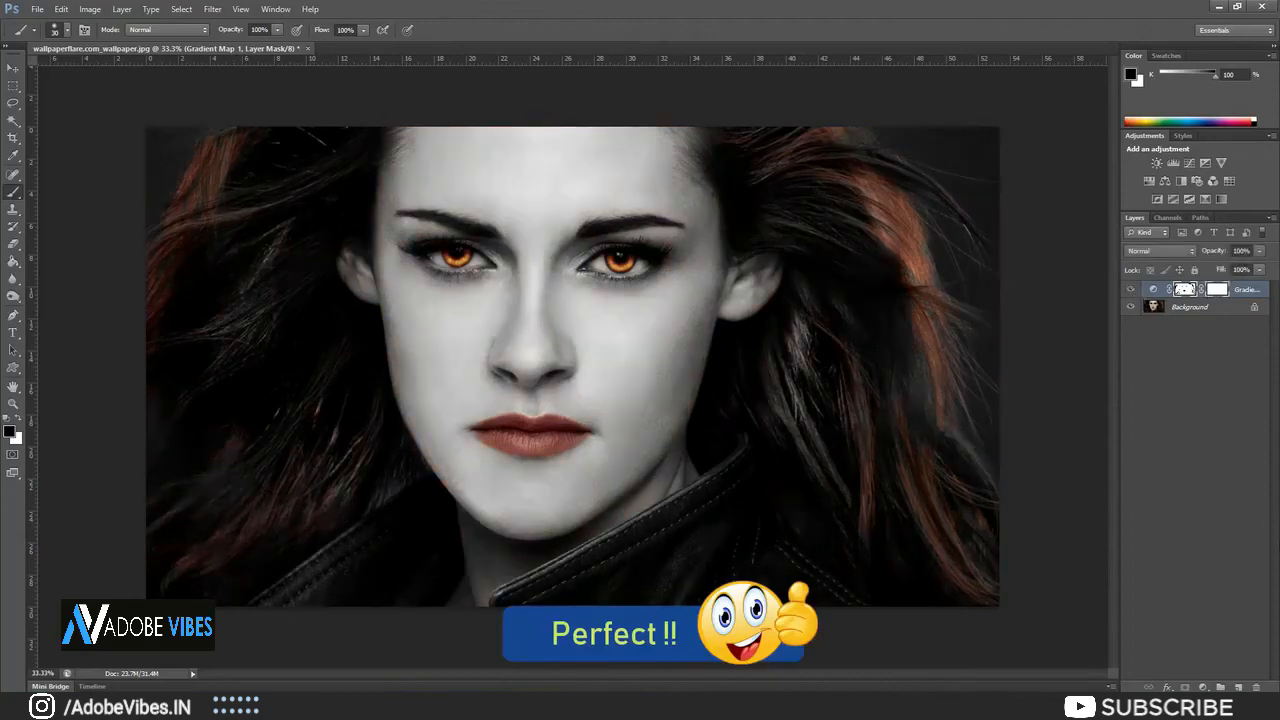